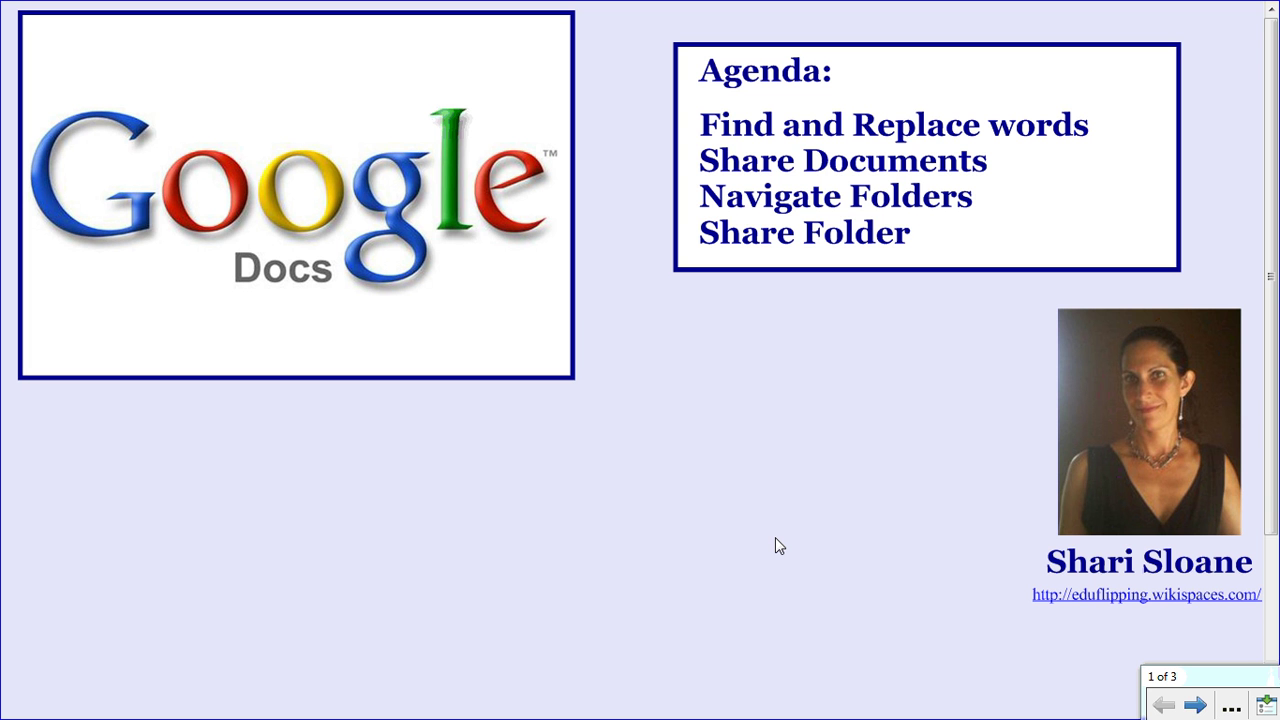
# - Advance the slideshow to the Task slide, then switch to the 'I am From Poem' document
pyautogui.click(1195, 706)
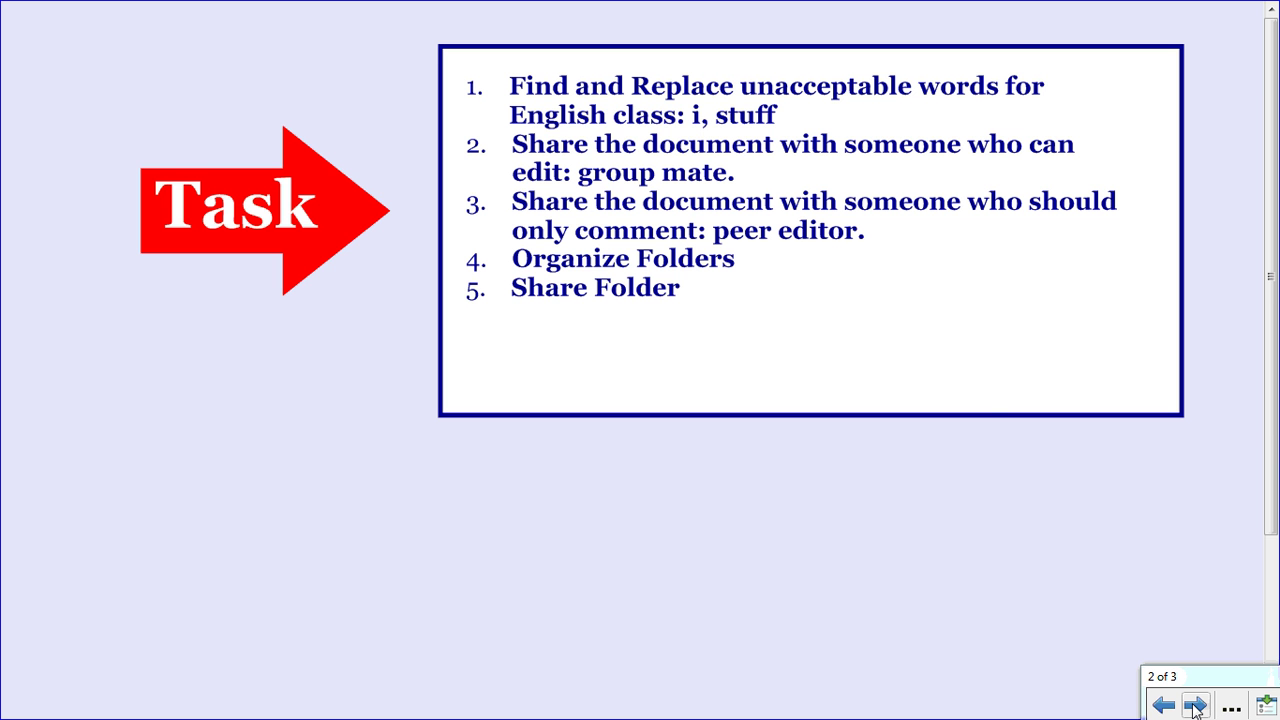
pyautogui.hotkey('alt', 'Tab')
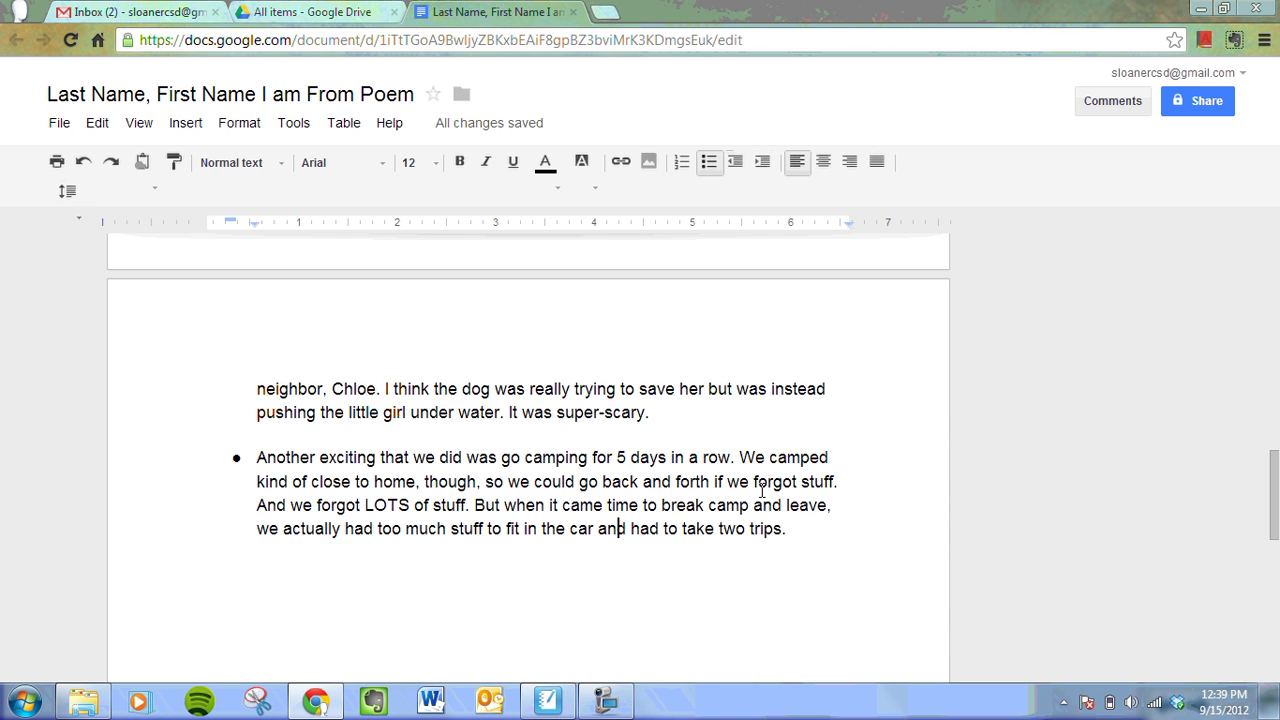
# - Make the capital 'I' before 'want' and 'watch' in the YouTube paragraph lowercase 'i'
pyautogui.scroll(2, 766, 480)
pyautogui.scroll(4, 766, 480)
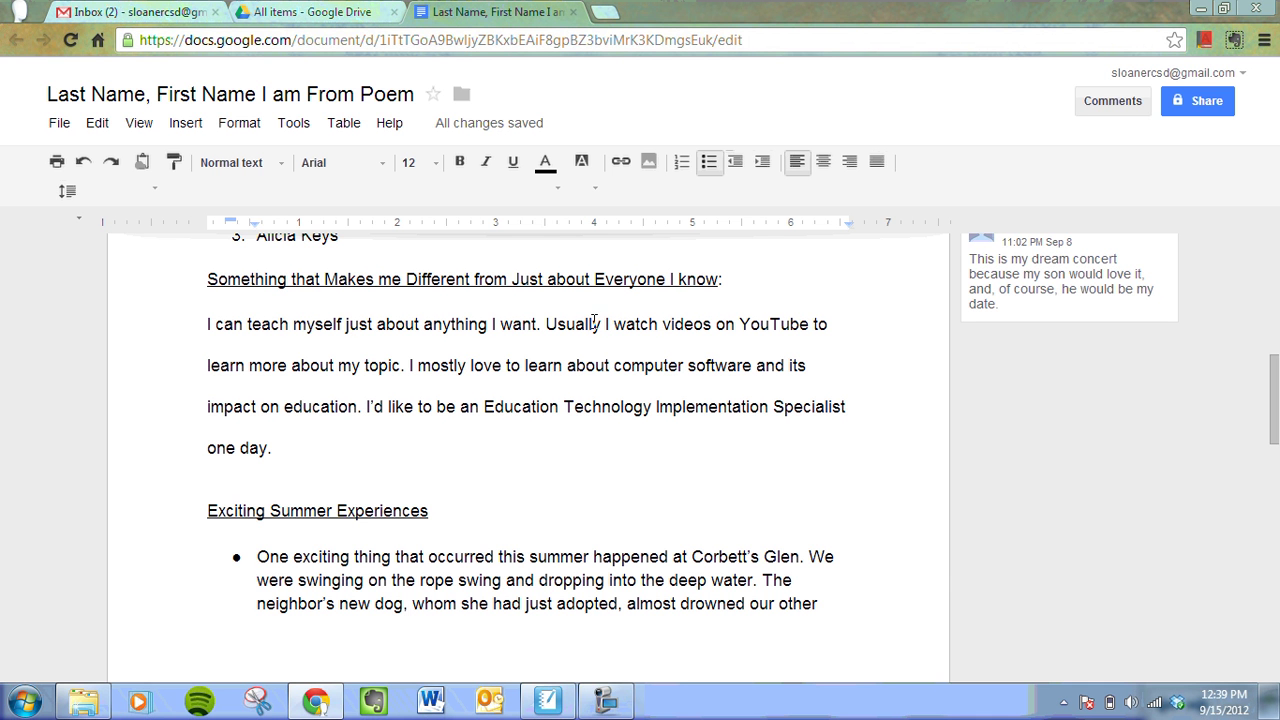
pyautogui.click(493, 324)
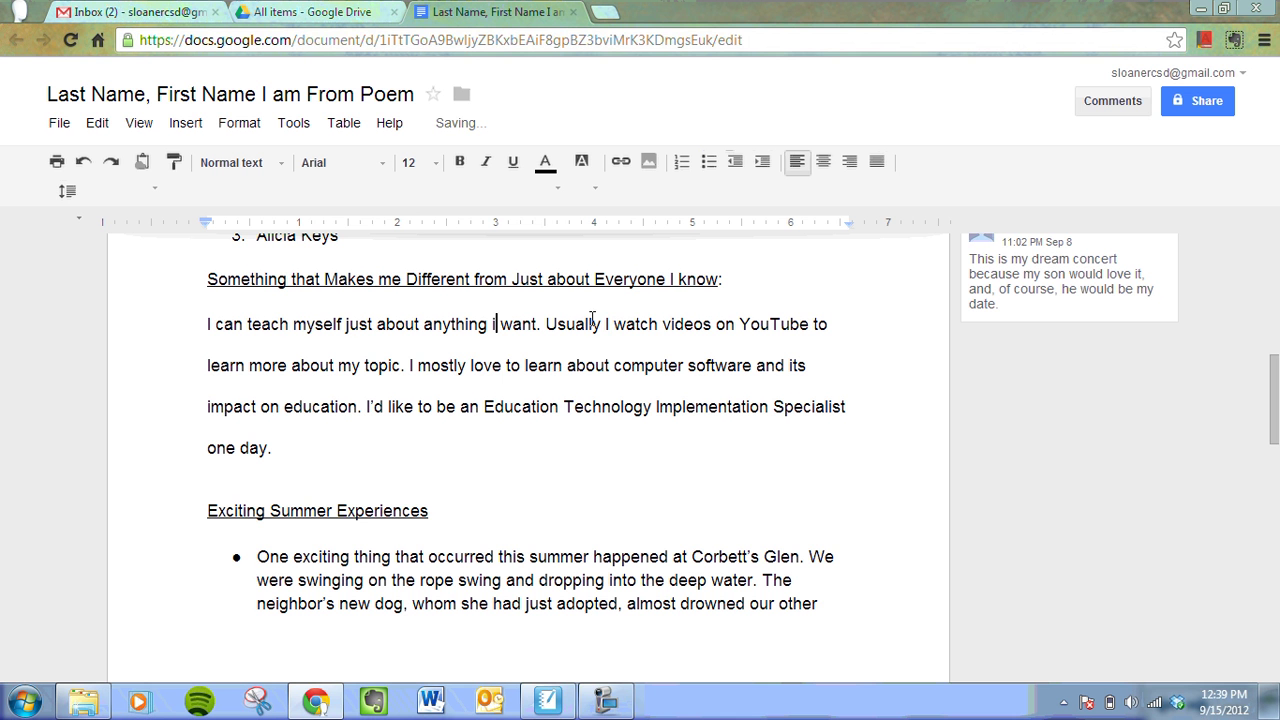
pyautogui.click(607, 324)
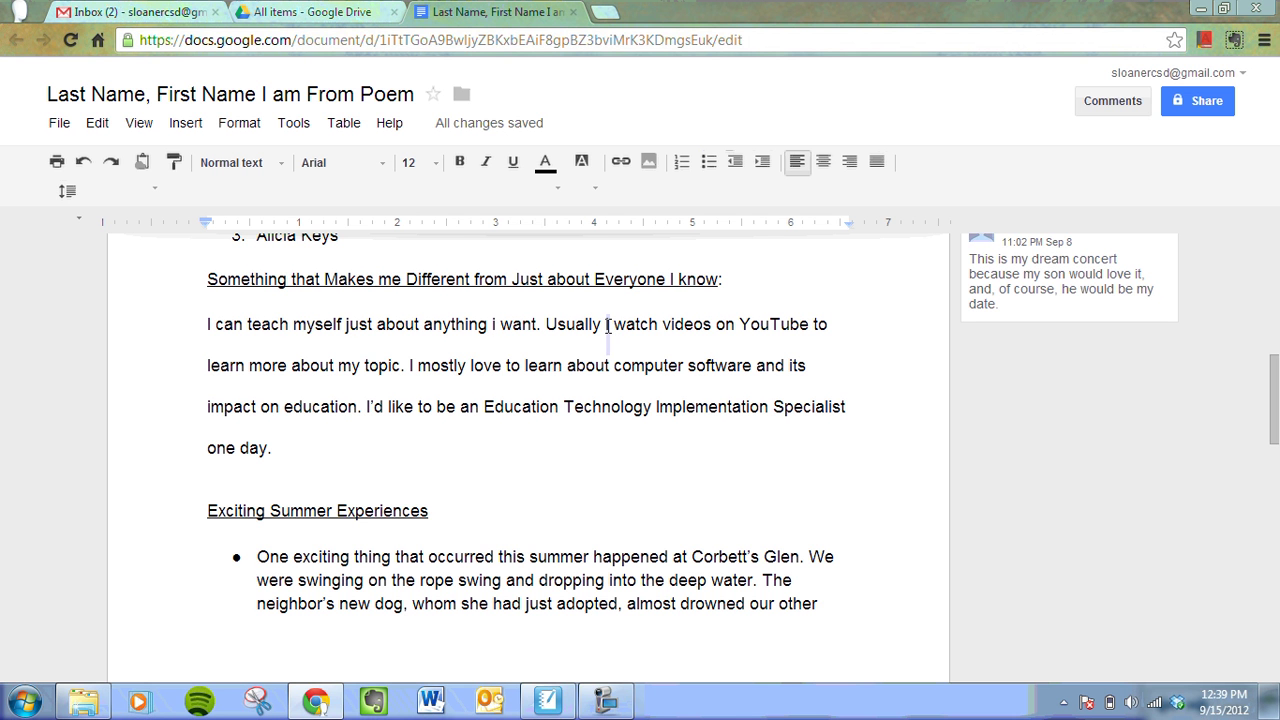
pyautogui.press('BackSpace')
pyautogui.write('i')
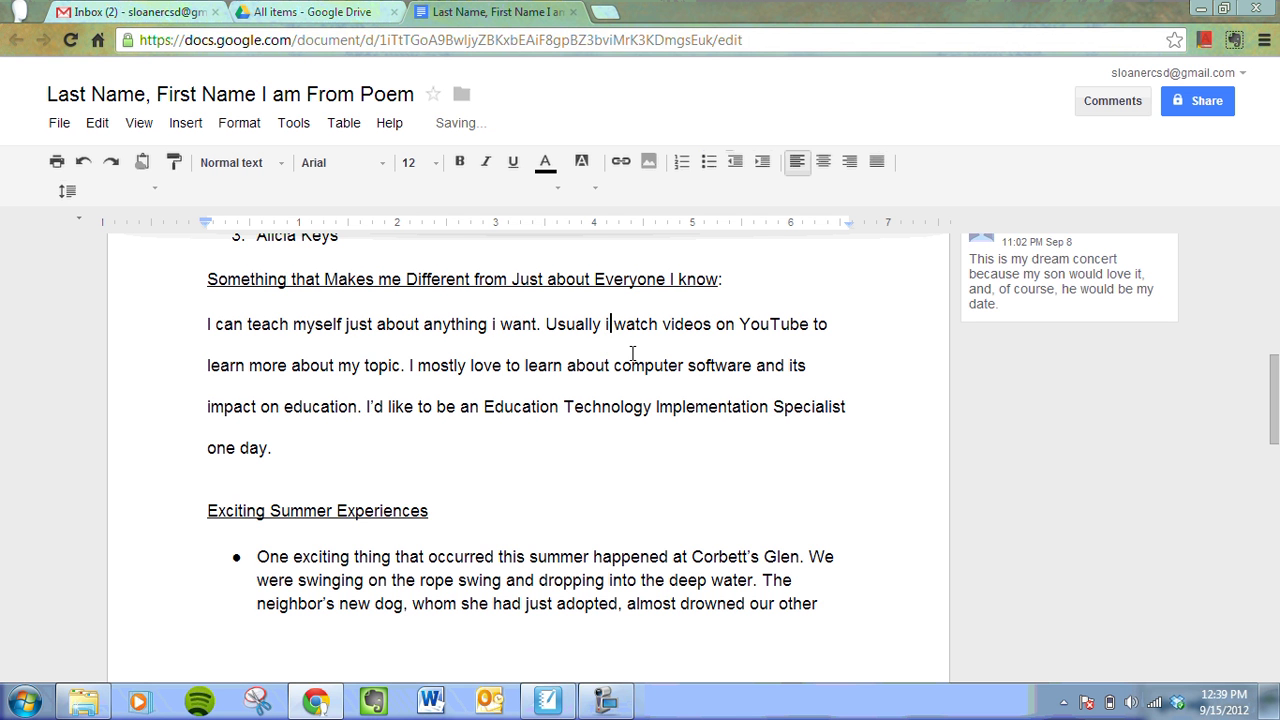
pyautogui.hotkey('ctrl', 'Home')
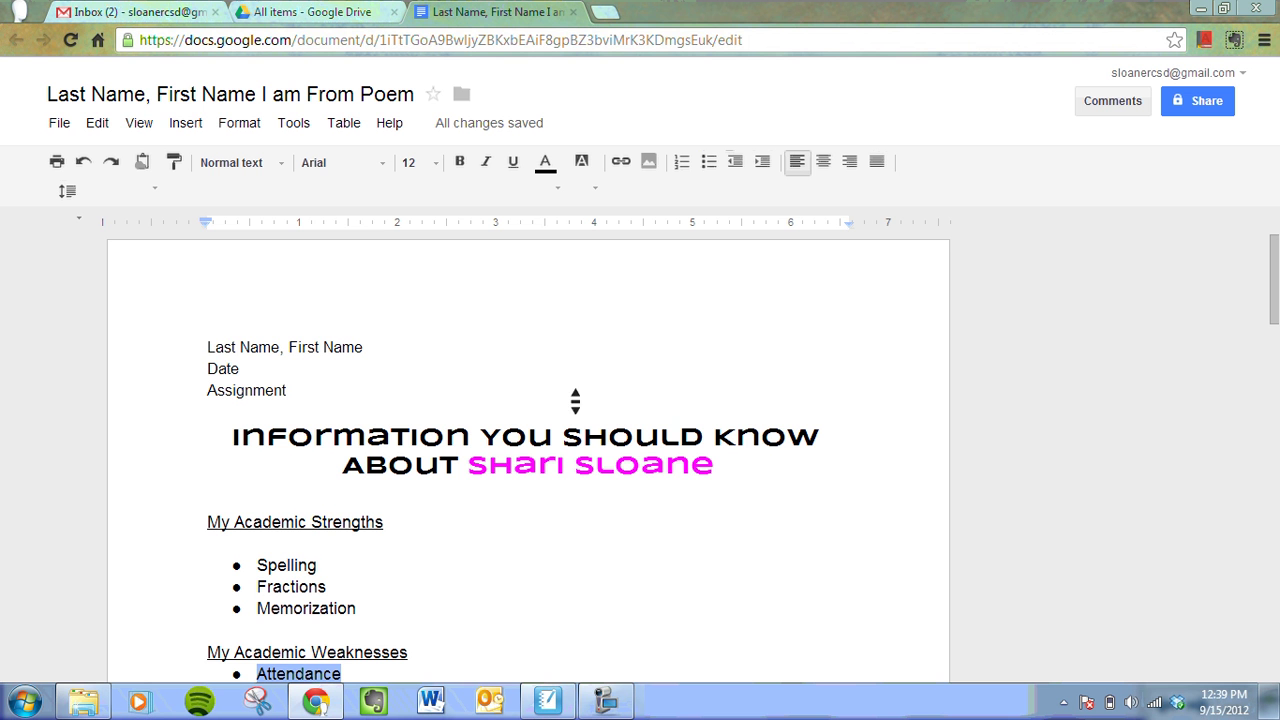
pyautogui.click(224, 347)
# - Set up Find and replace to search for 'i' and replace it with 'I'
pyautogui.click(98, 125)
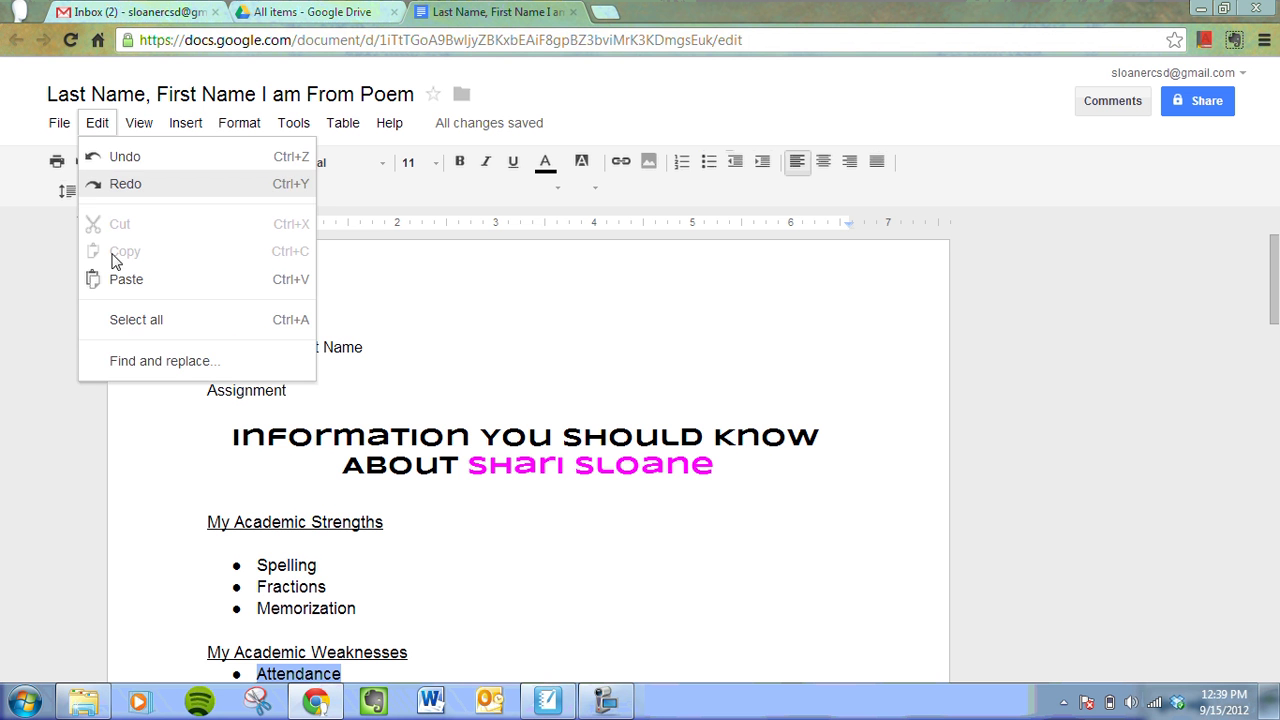
pyautogui.click(156, 364)
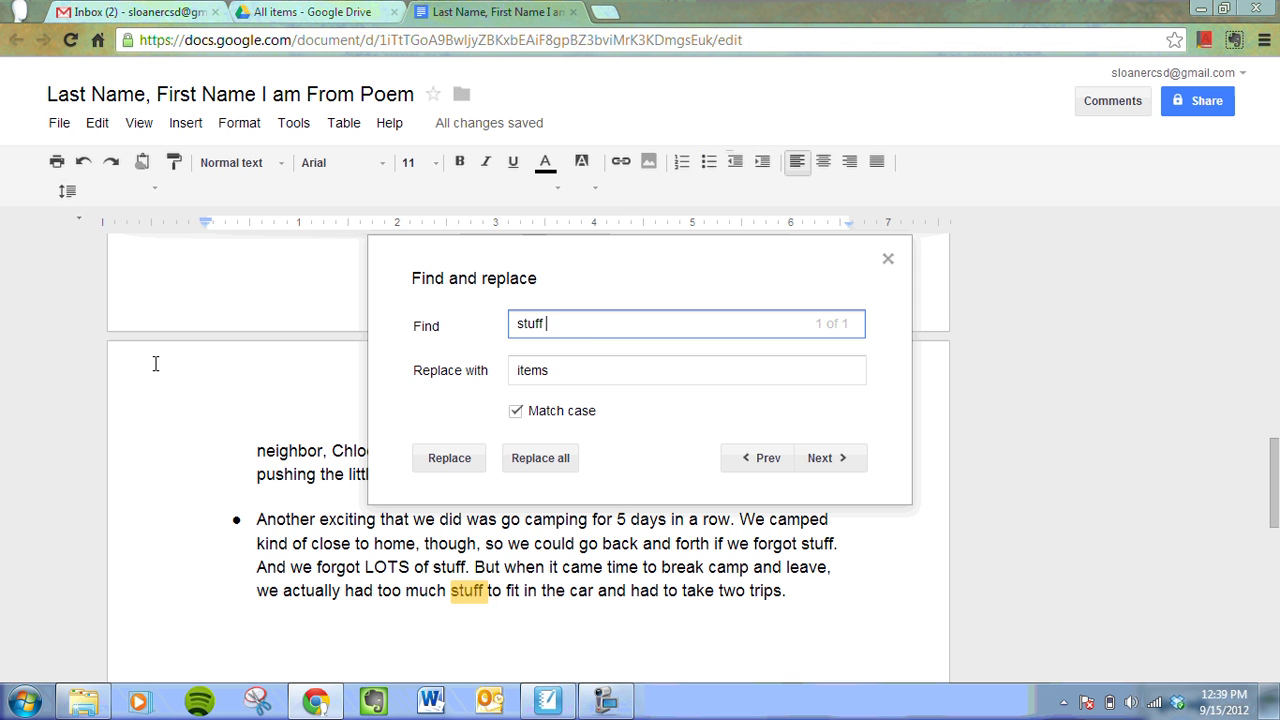
pyautogui.doubleClick(558, 324)
pyautogui.write('i')
pyautogui.doubleClick(560, 371)
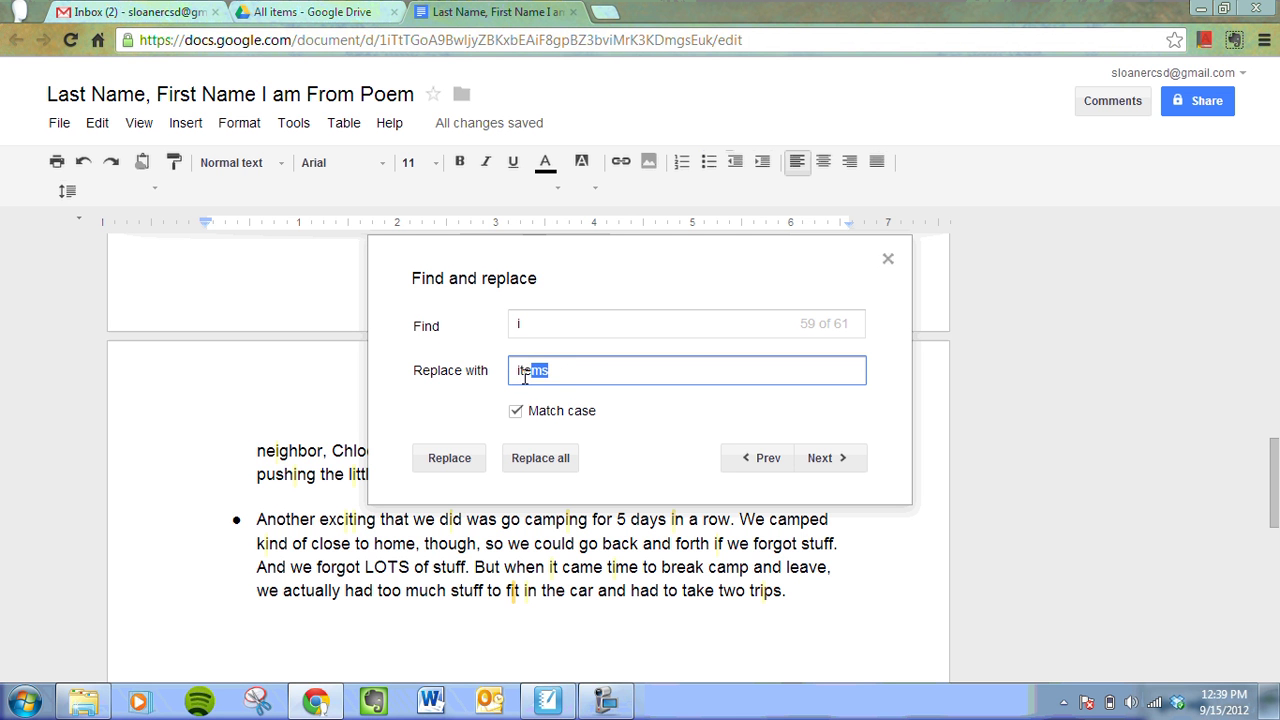
pyautogui.write('I')
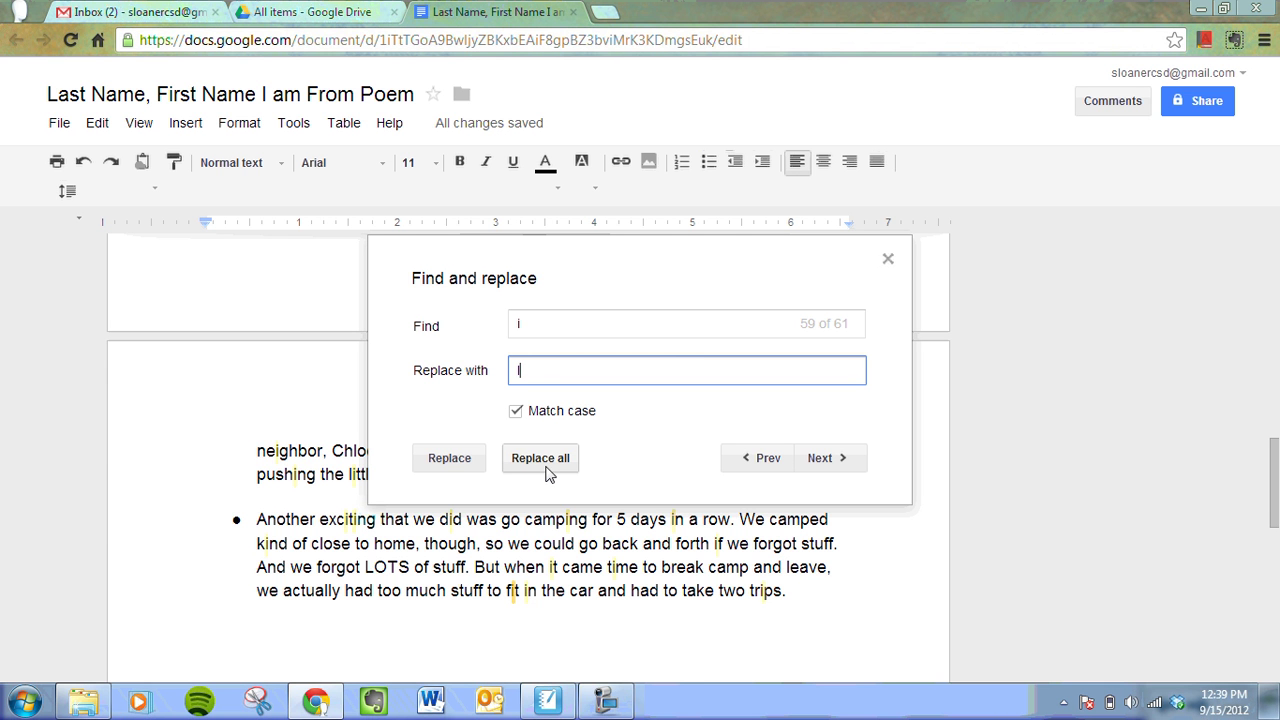
pyautogui.click(542, 327)
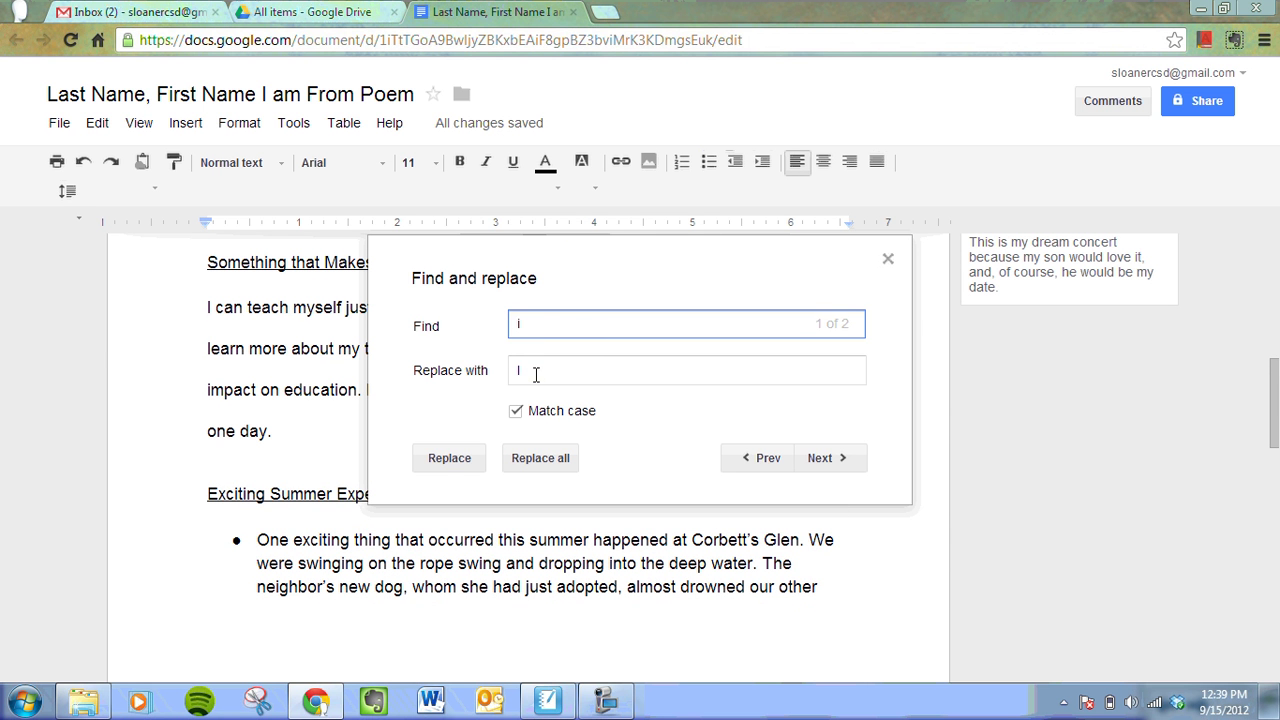
pyautogui.click(536, 372)
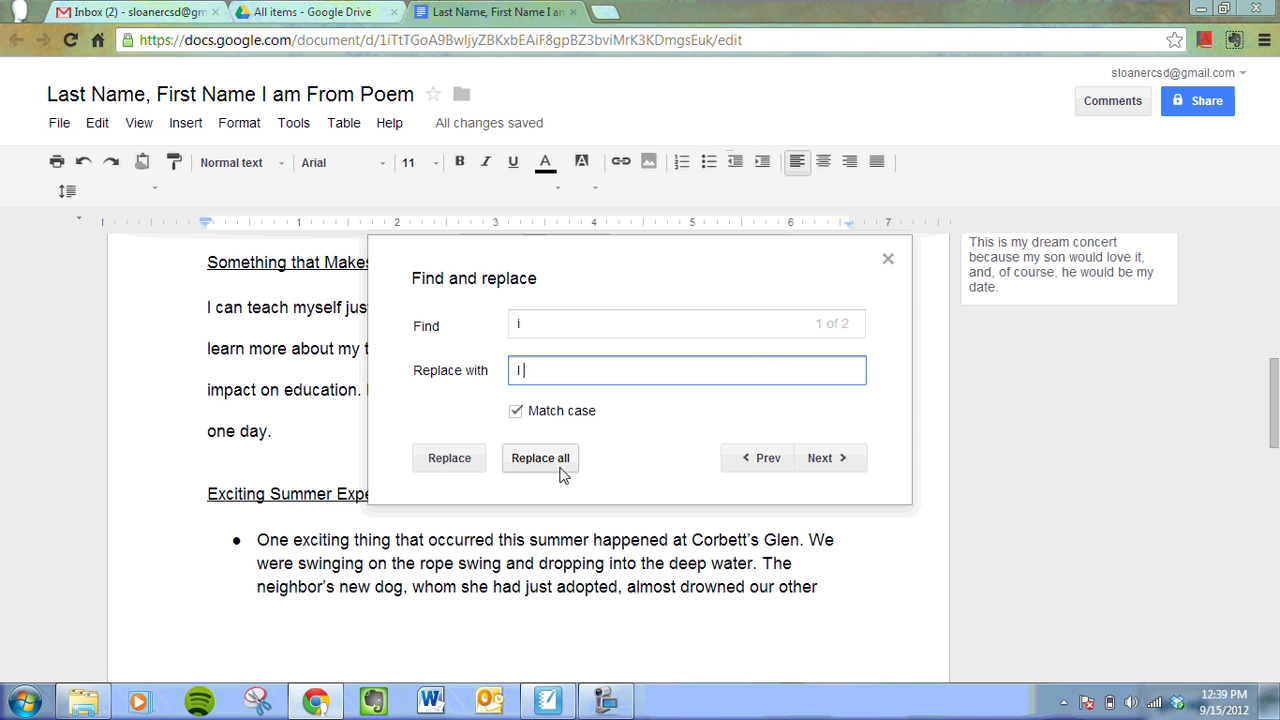
# - Replace all lowercase 'i' matches with capital 'I' and check the paragraph
pyautogui.click(838, 459)
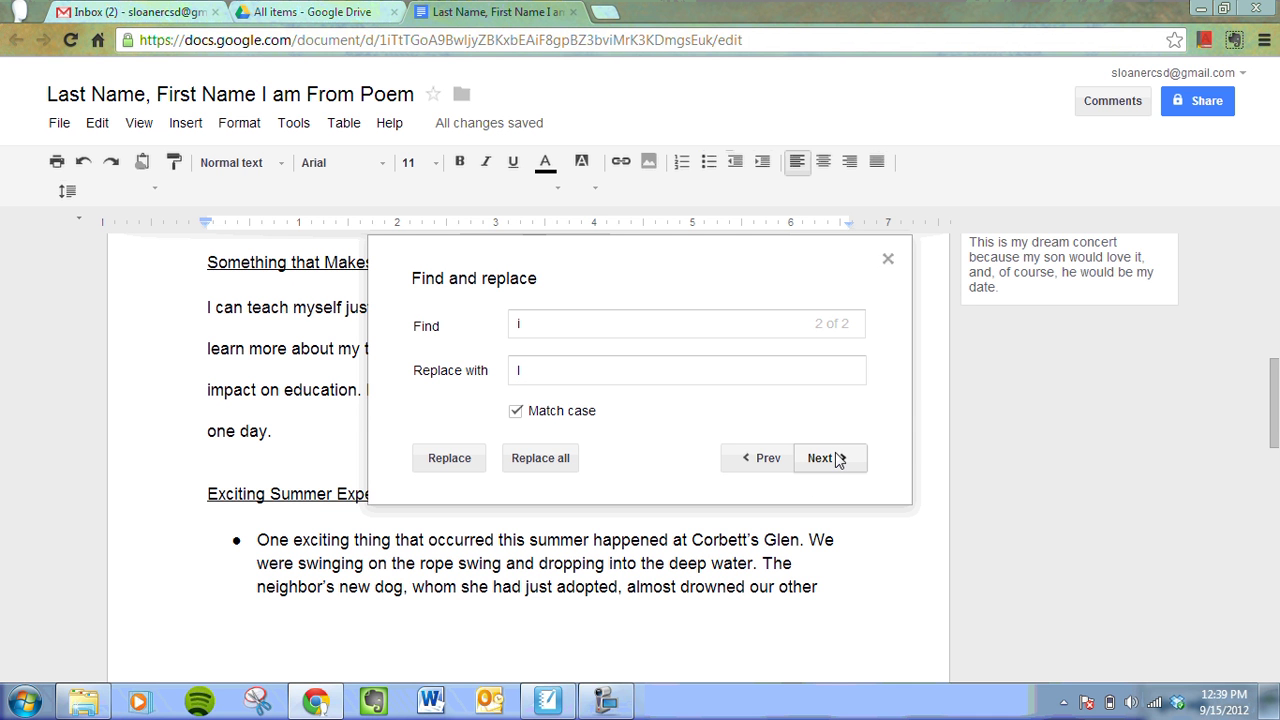
pyautogui.moveTo(249, 348); pyautogui.dragTo(294, 455)
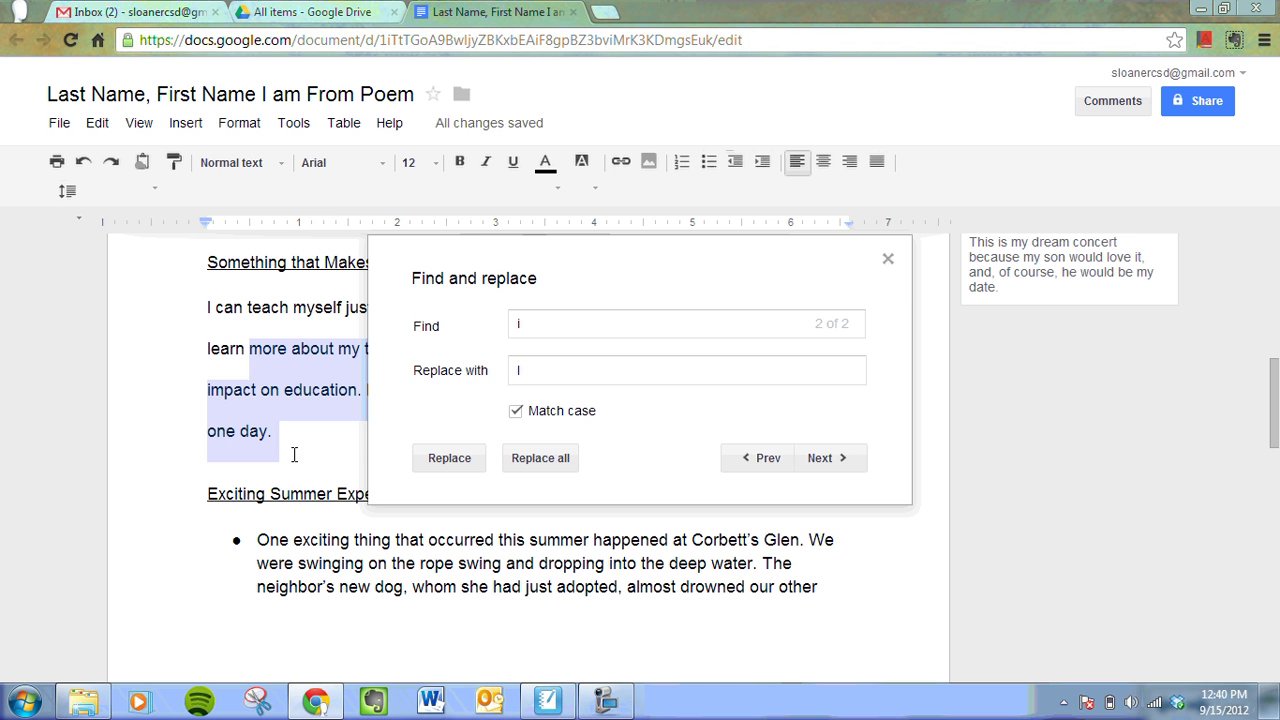
pyautogui.click(305, 410)
pyautogui.click(543, 458)
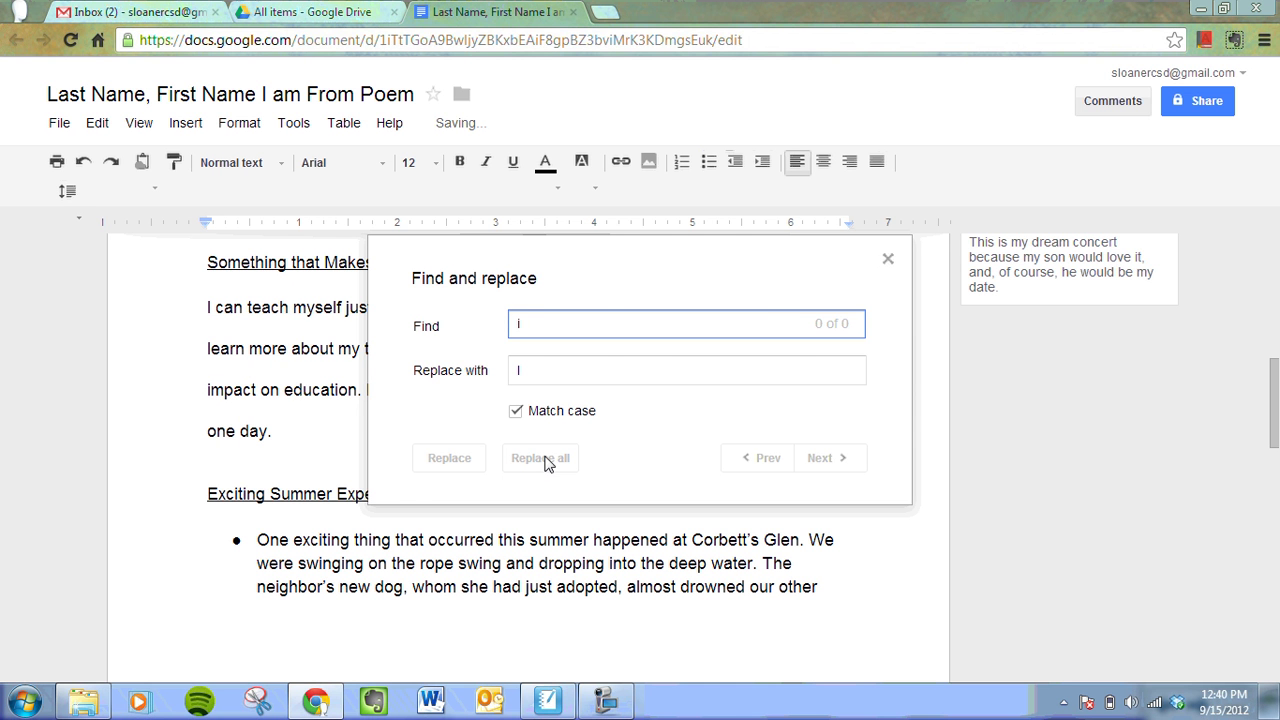
pyautogui.click(887, 258)
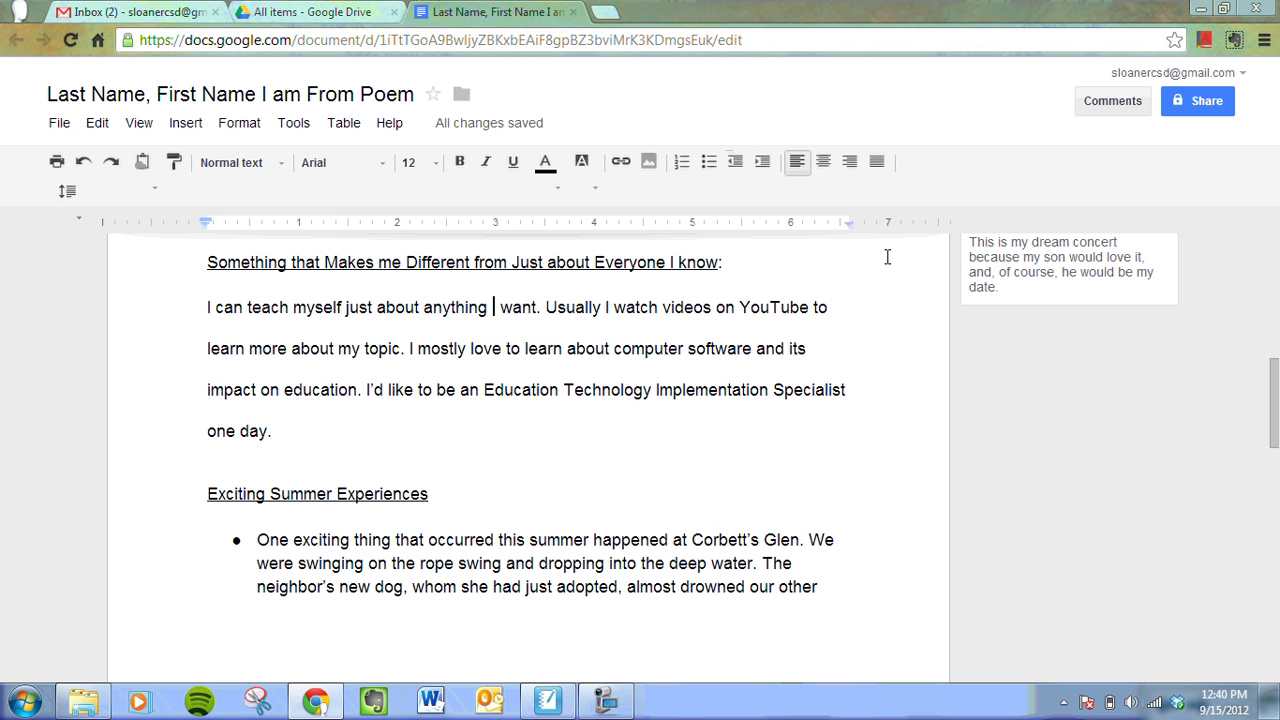
pyautogui.moveTo(455, 307); pyautogui.dragTo(757, 316)
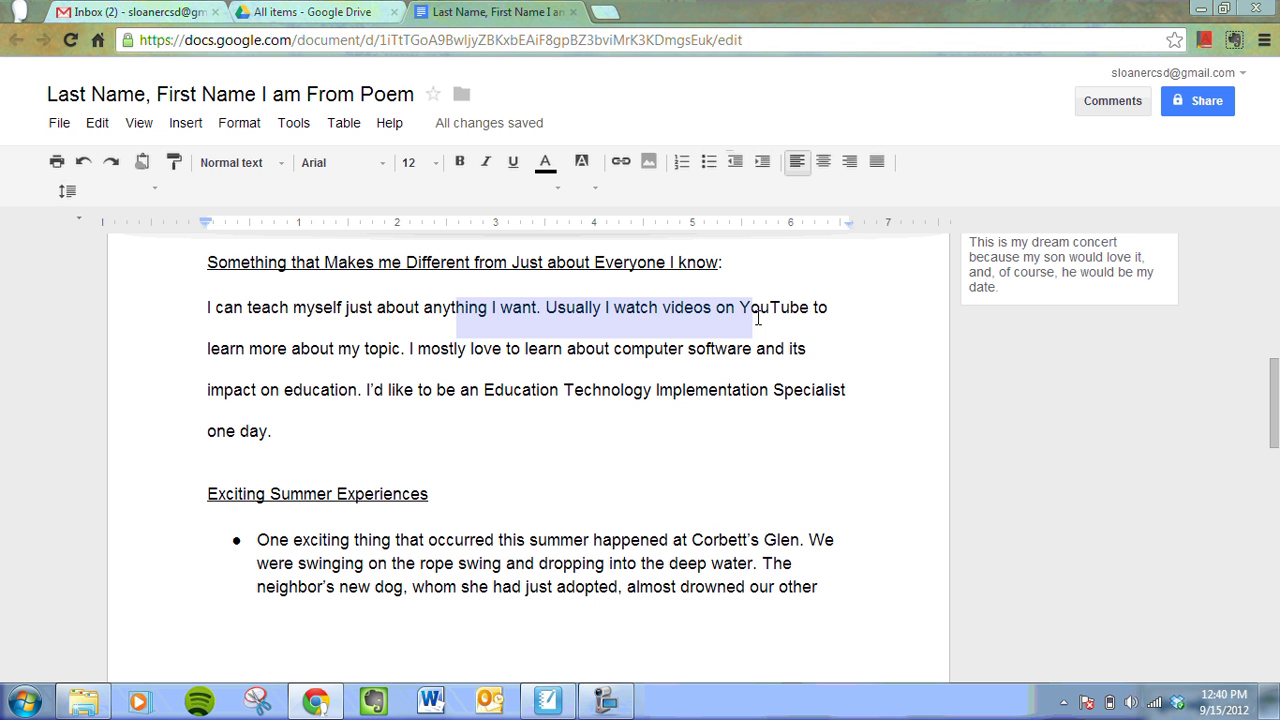
pyautogui.click(428, 358)
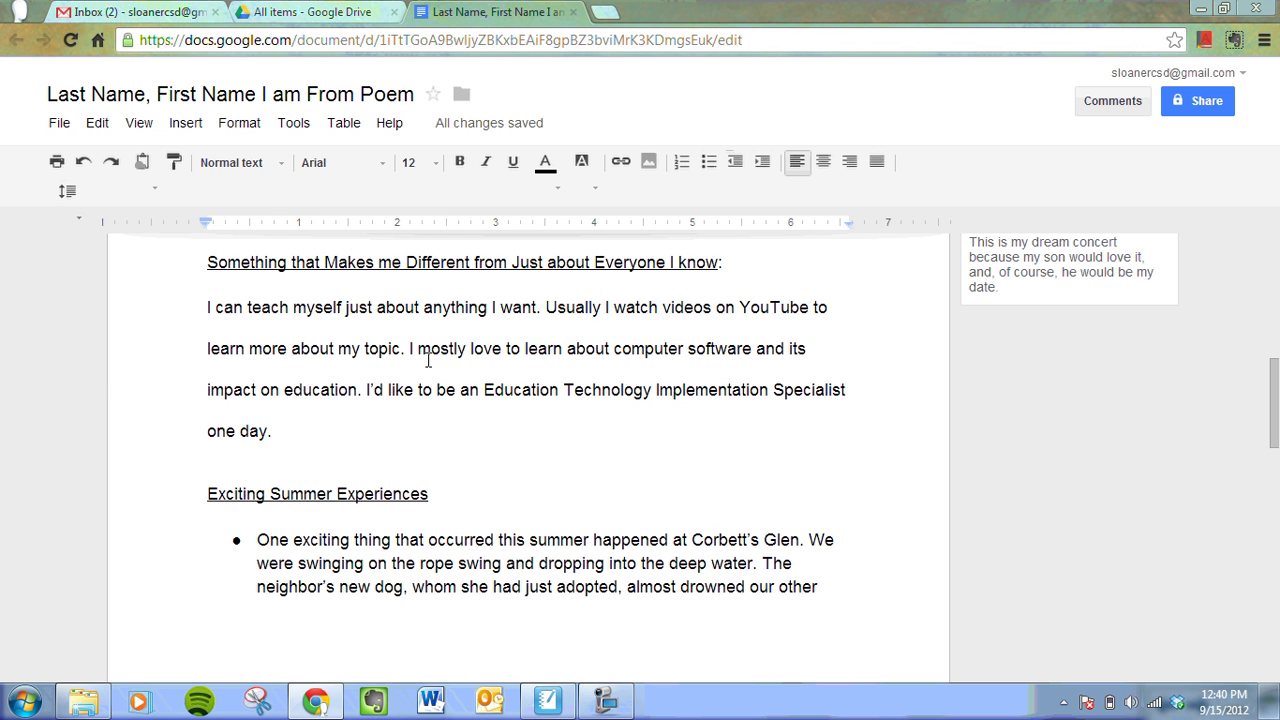
# - Set up Find and replace to swap 'stuff' for 'items'
pyautogui.click(100, 133)
pyautogui.click(142, 366)
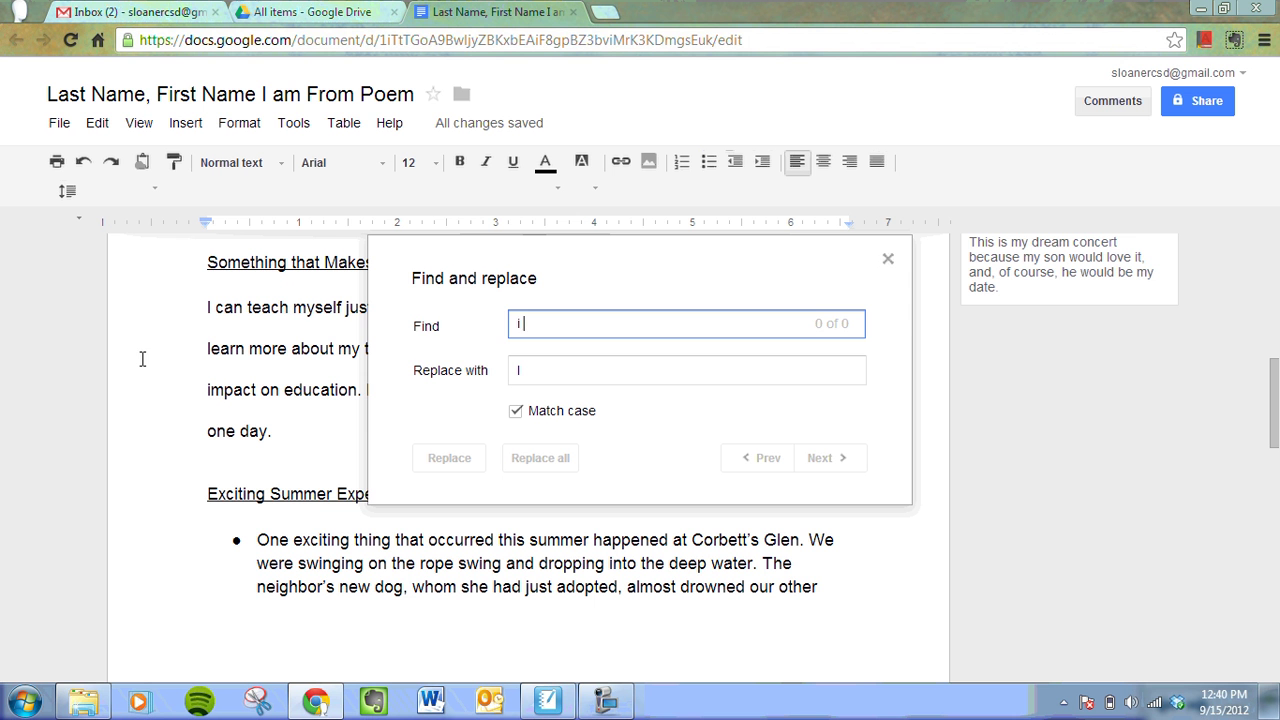
pyautogui.moveTo(550, 318); pyautogui.dragTo(521, 320)
pyautogui.write('stuff')
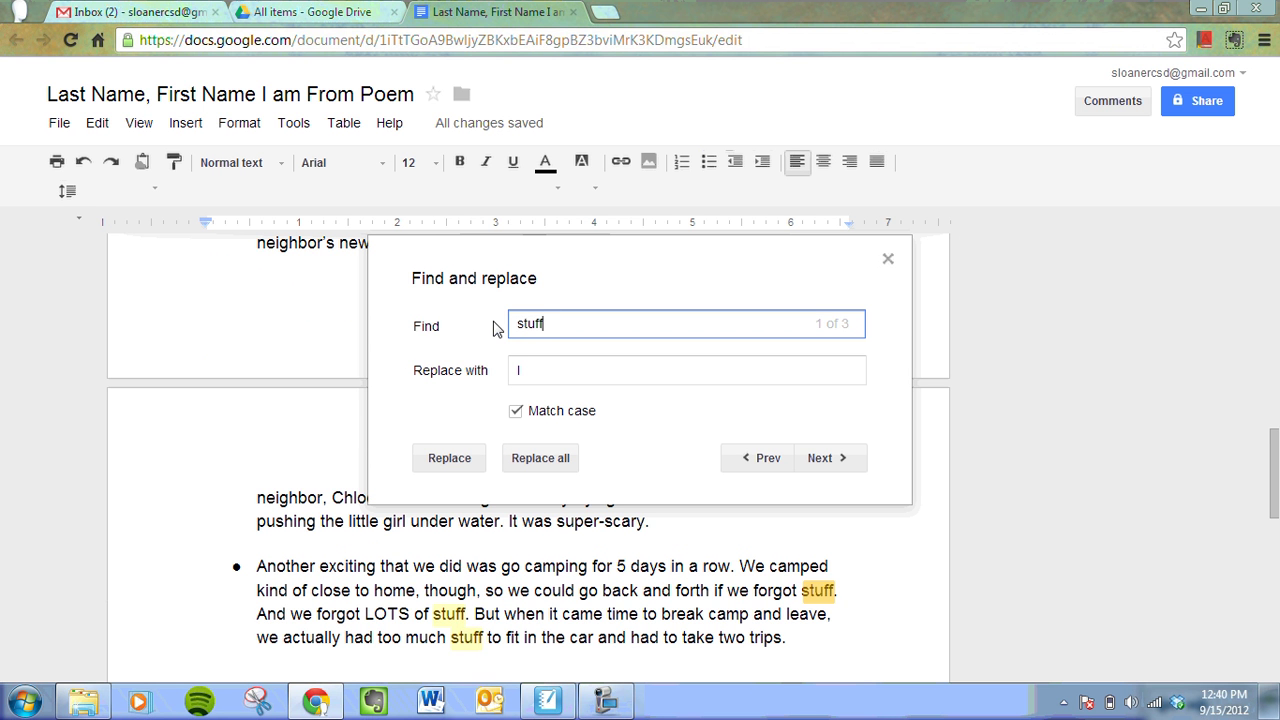
pyautogui.moveTo(556, 369); pyautogui.dragTo(497, 370)
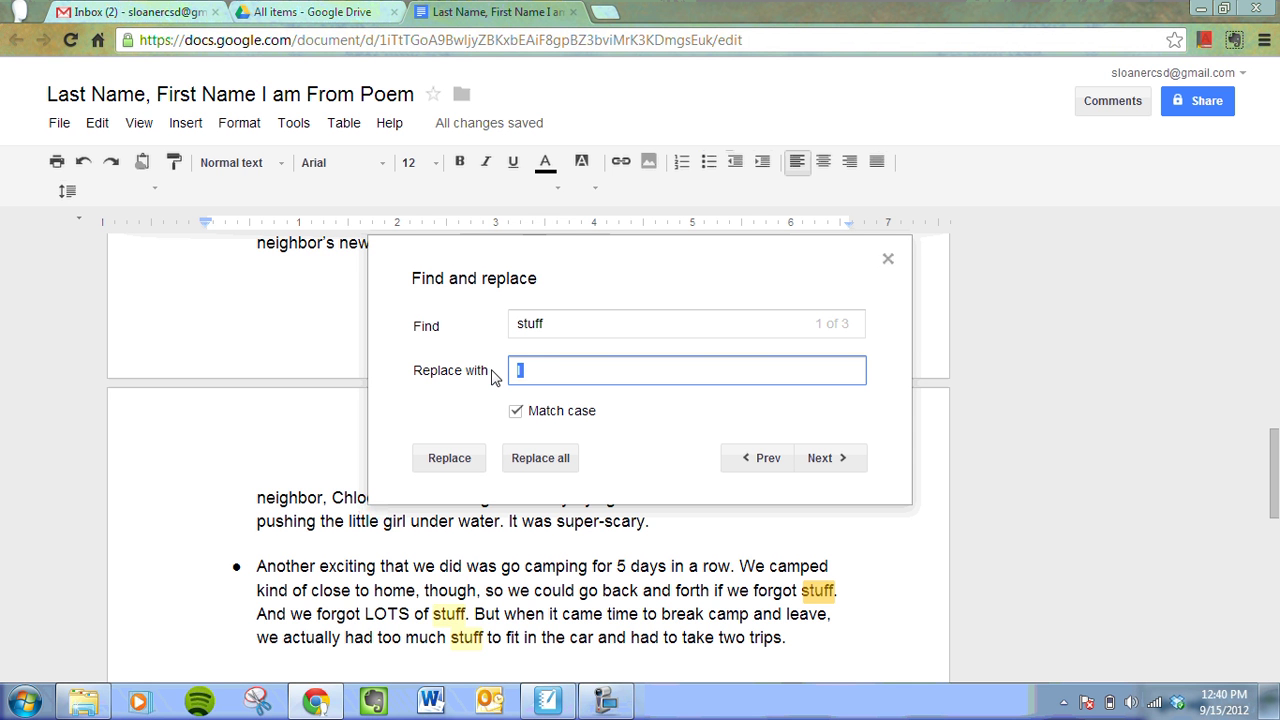
pyautogui.write('items')
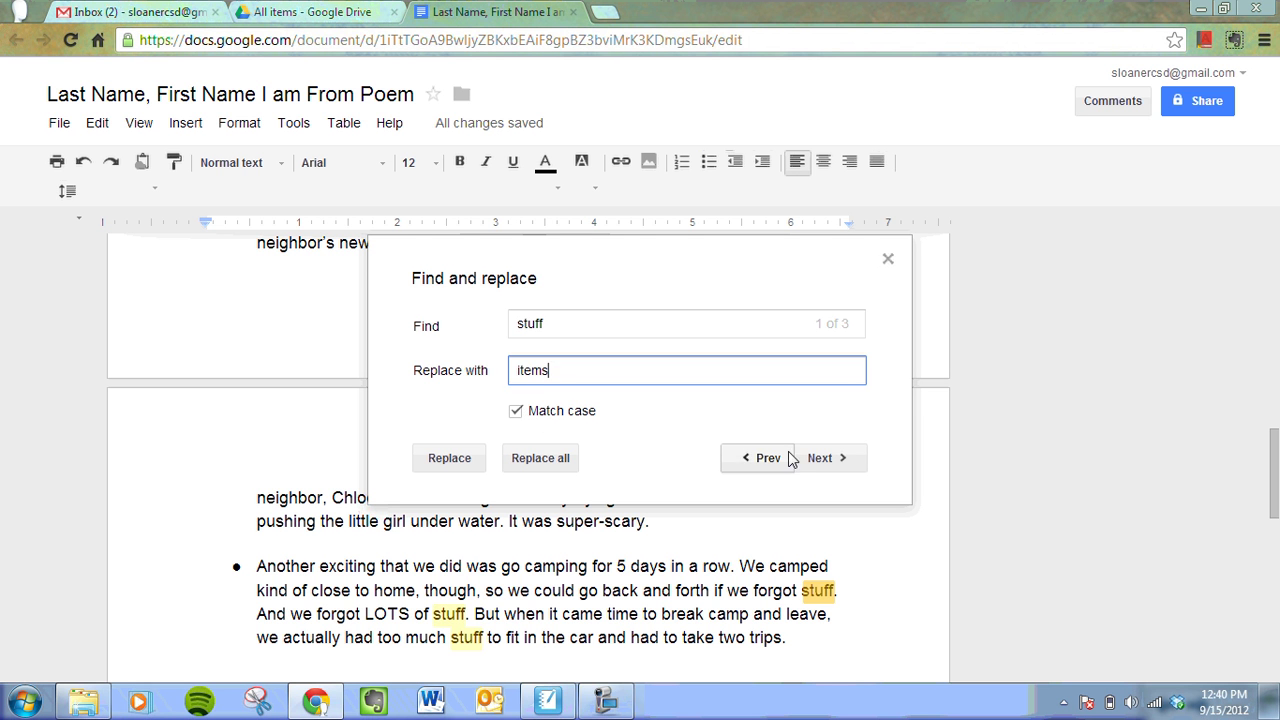
# - Step through the 'stuff' matches and replace two of them with 'items'
pyautogui.click(818, 462)
pyautogui.click(818, 462)
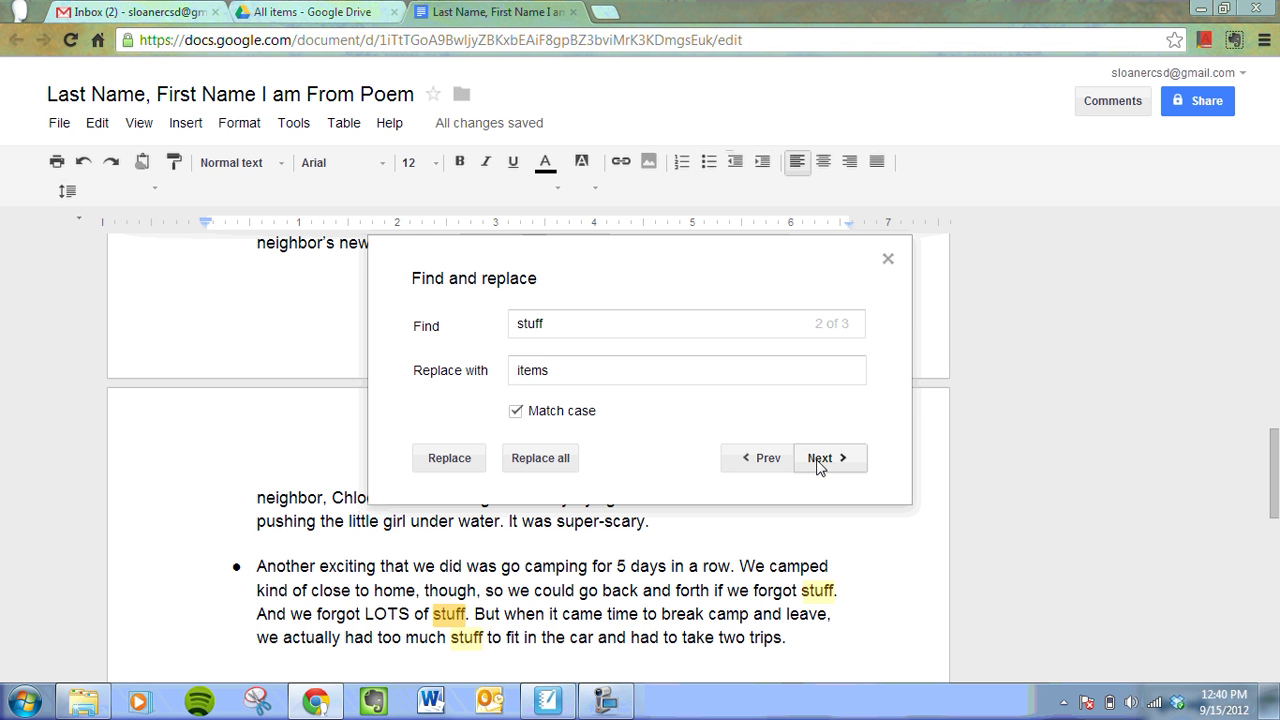
pyautogui.click(818, 462)
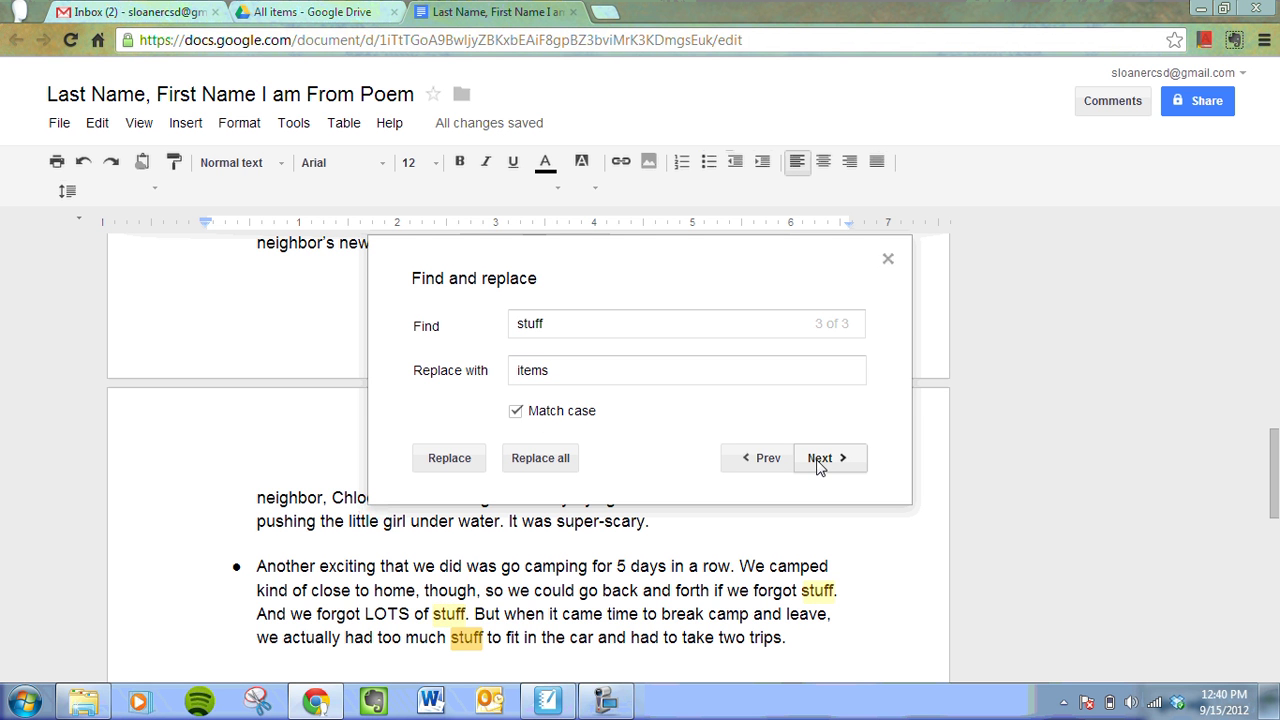
pyautogui.click(764, 461)
pyautogui.click(763, 462)
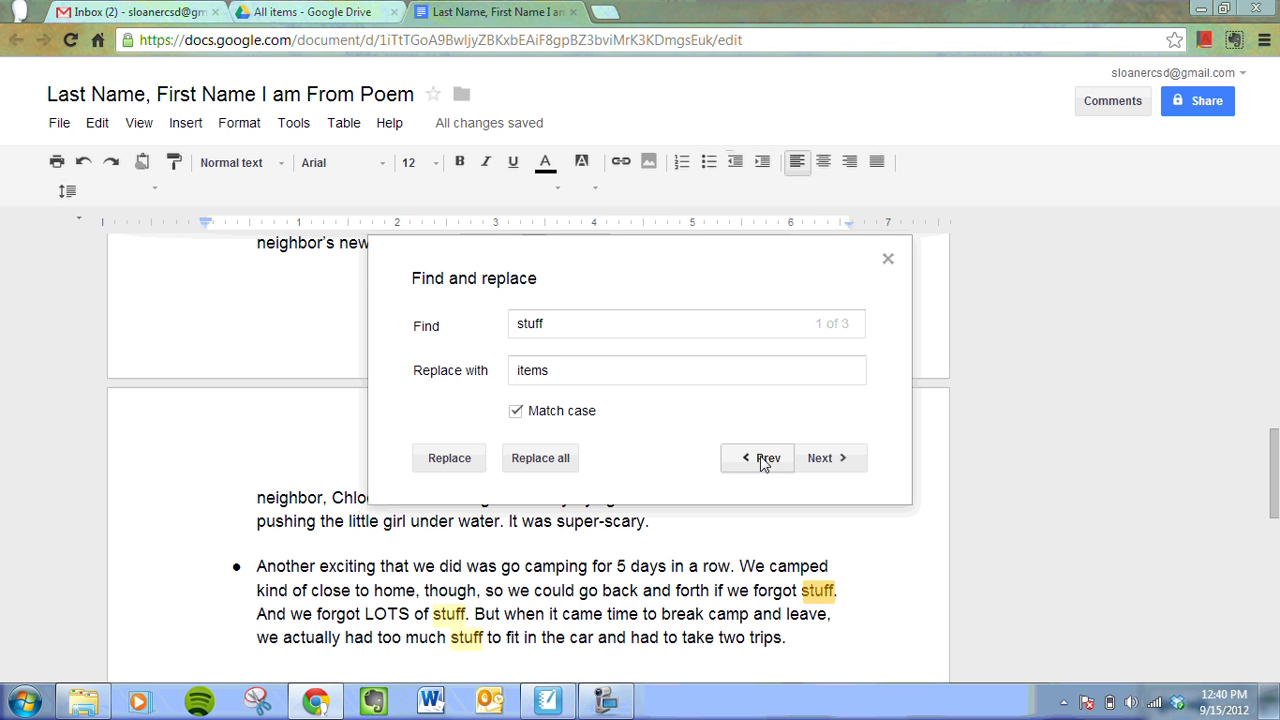
pyautogui.click(441, 463)
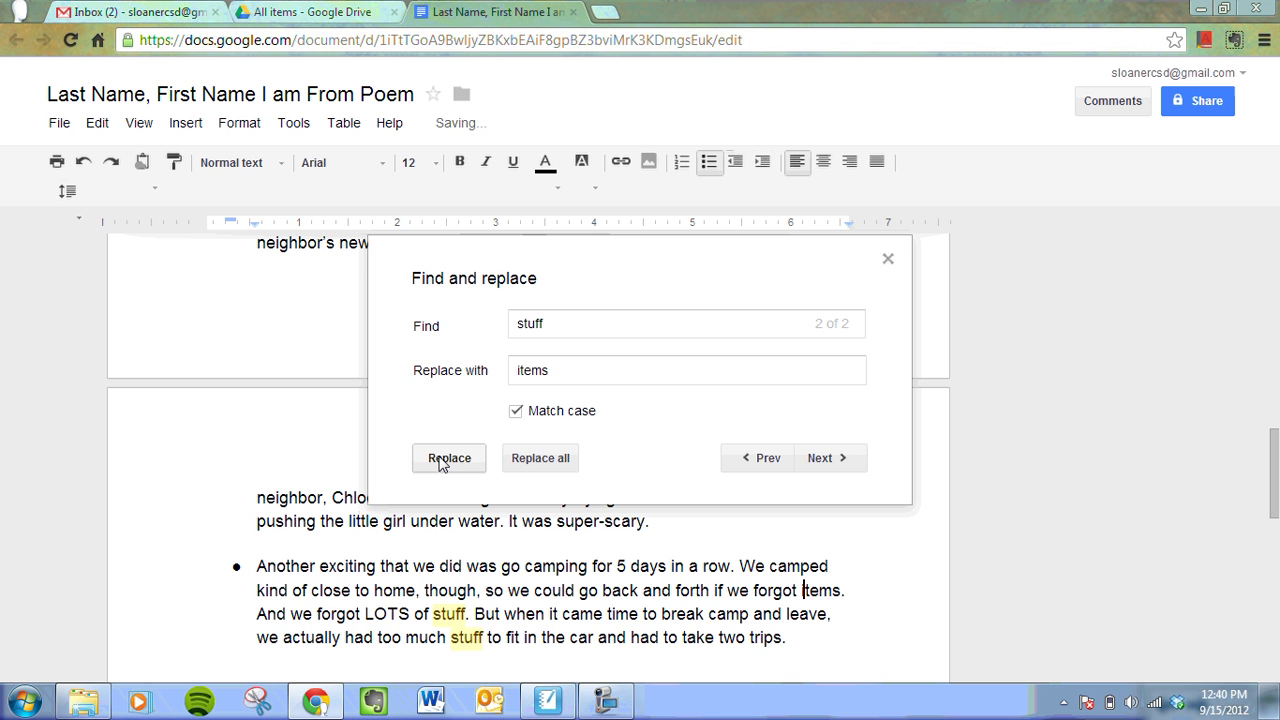
pyautogui.click(825, 471)
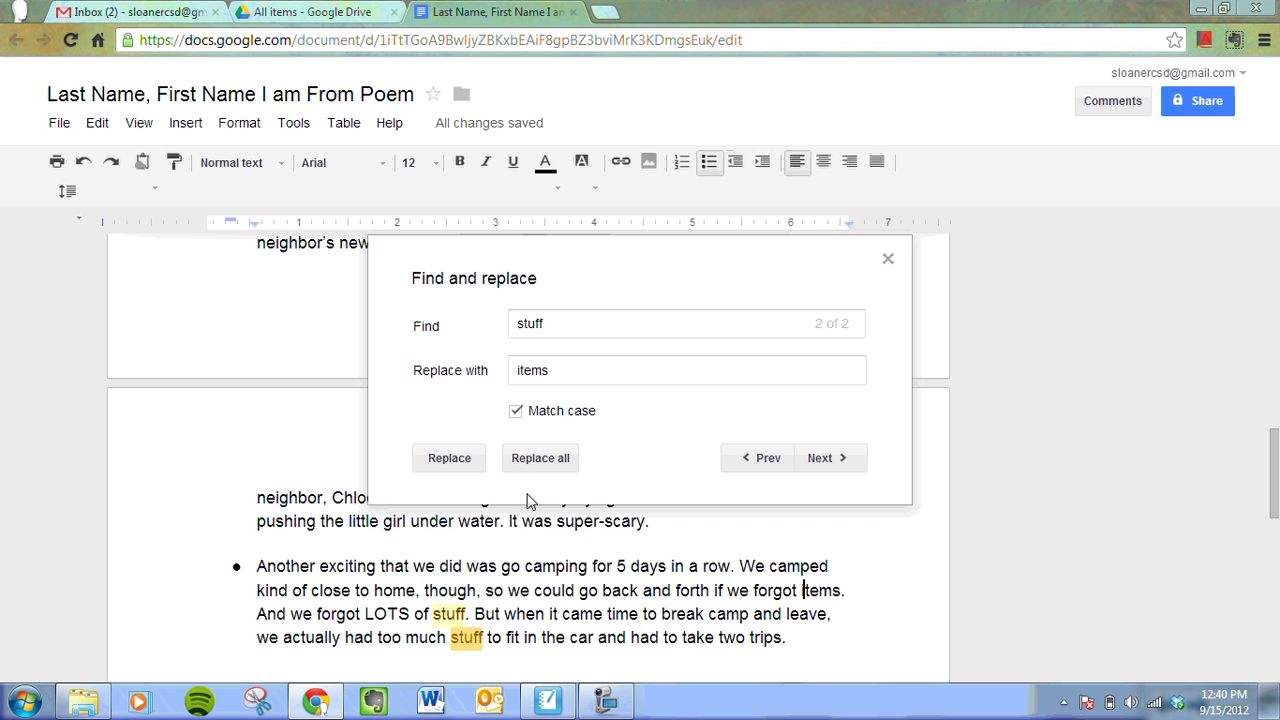
pyautogui.click(434, 467)
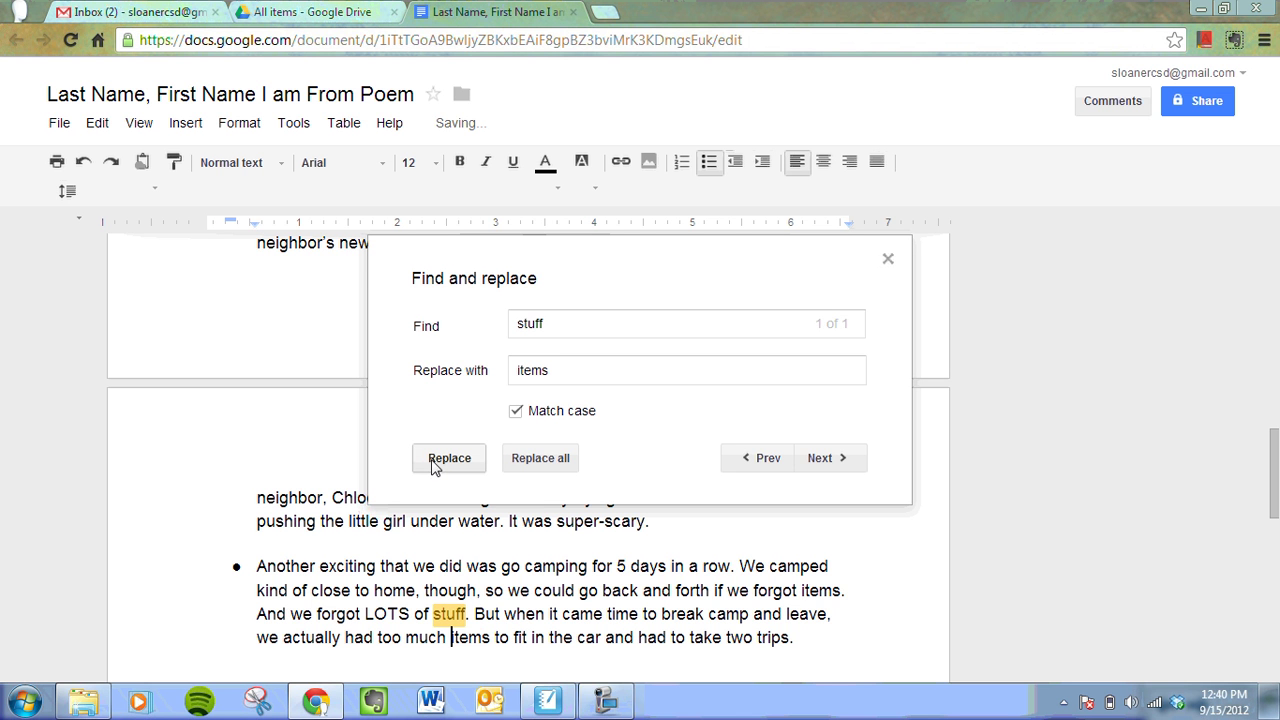
# - Change 'much' to 'many' and replace the final 'stuff' with 'items'
pyautogui.doubleClick(471, 640)
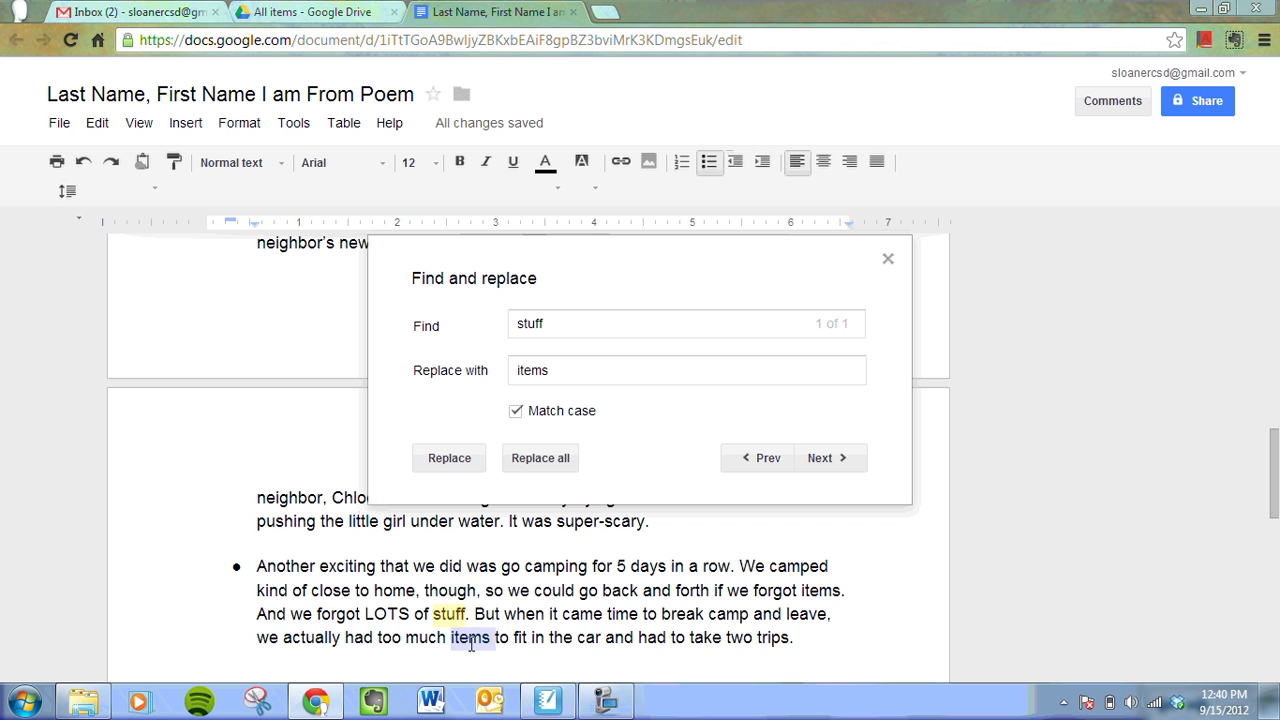
pyautogui.press('Left')
pyautogui.press('BackSpace')
pyautogui.press('BackSpace')
pyautogui.press('BackSpace')
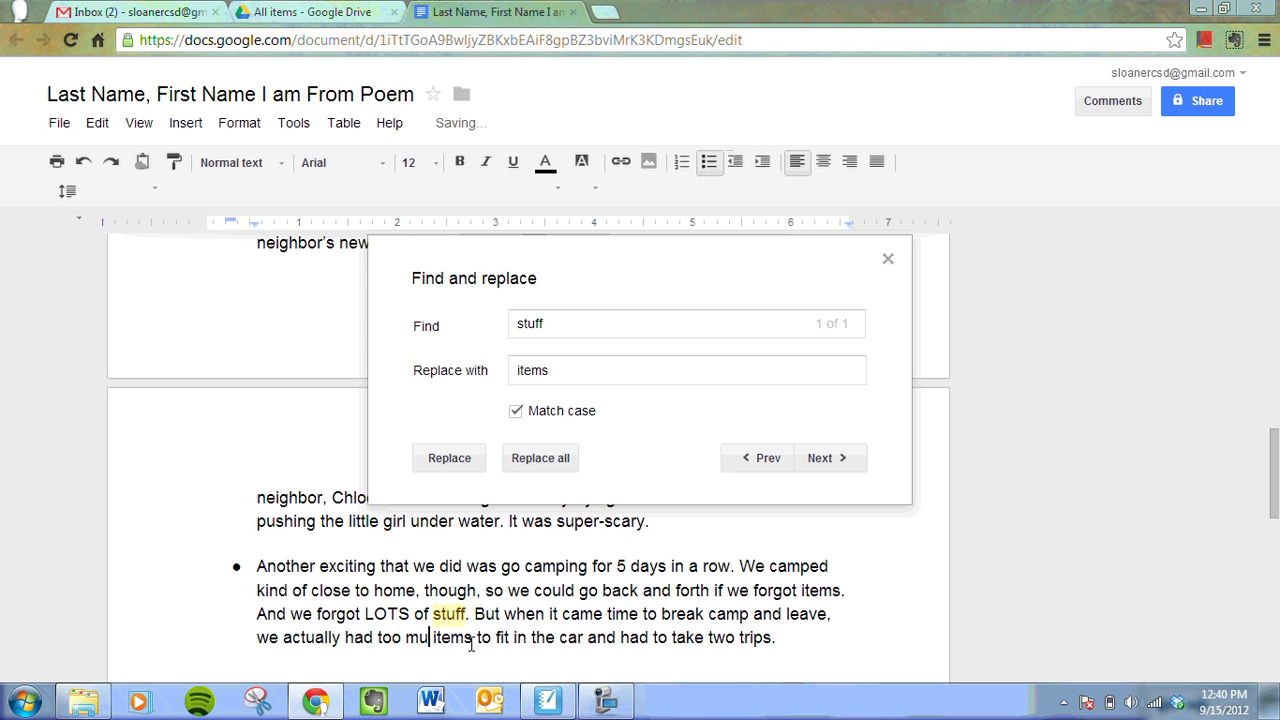
pyautogui.write('any')
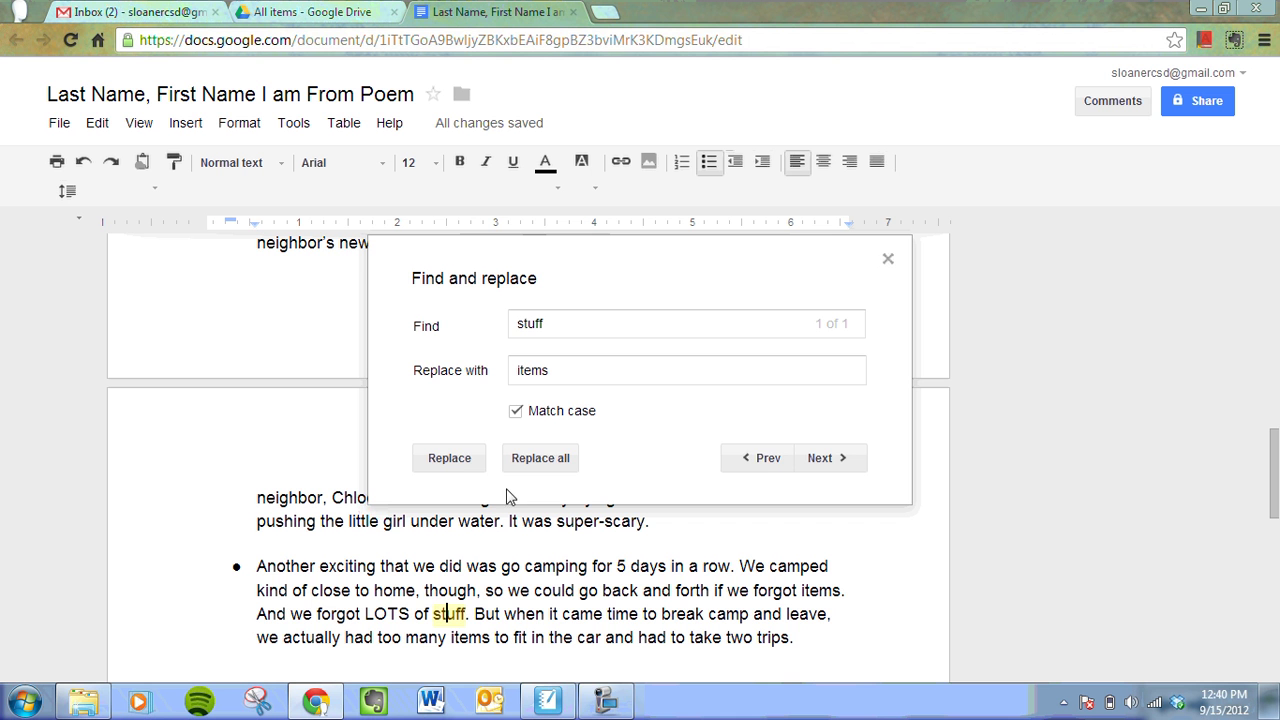
pyautogui.click(762, 462)
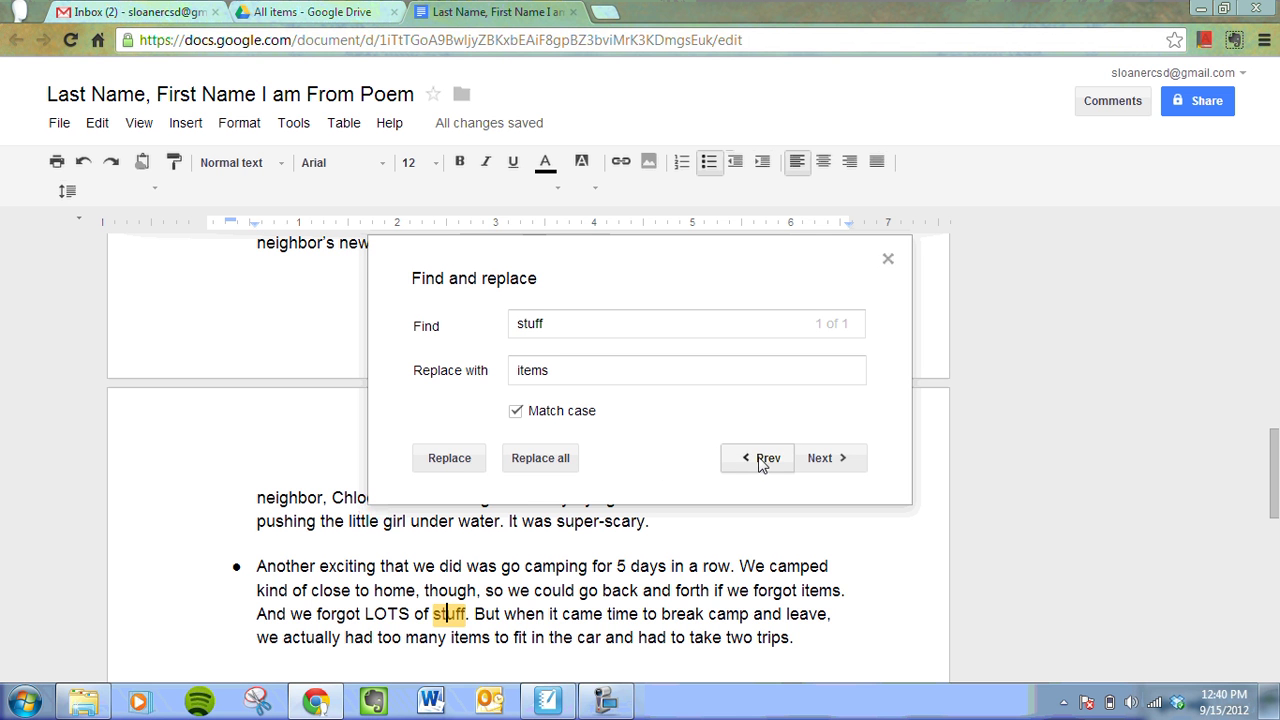
pyautogui.click(463, 460)
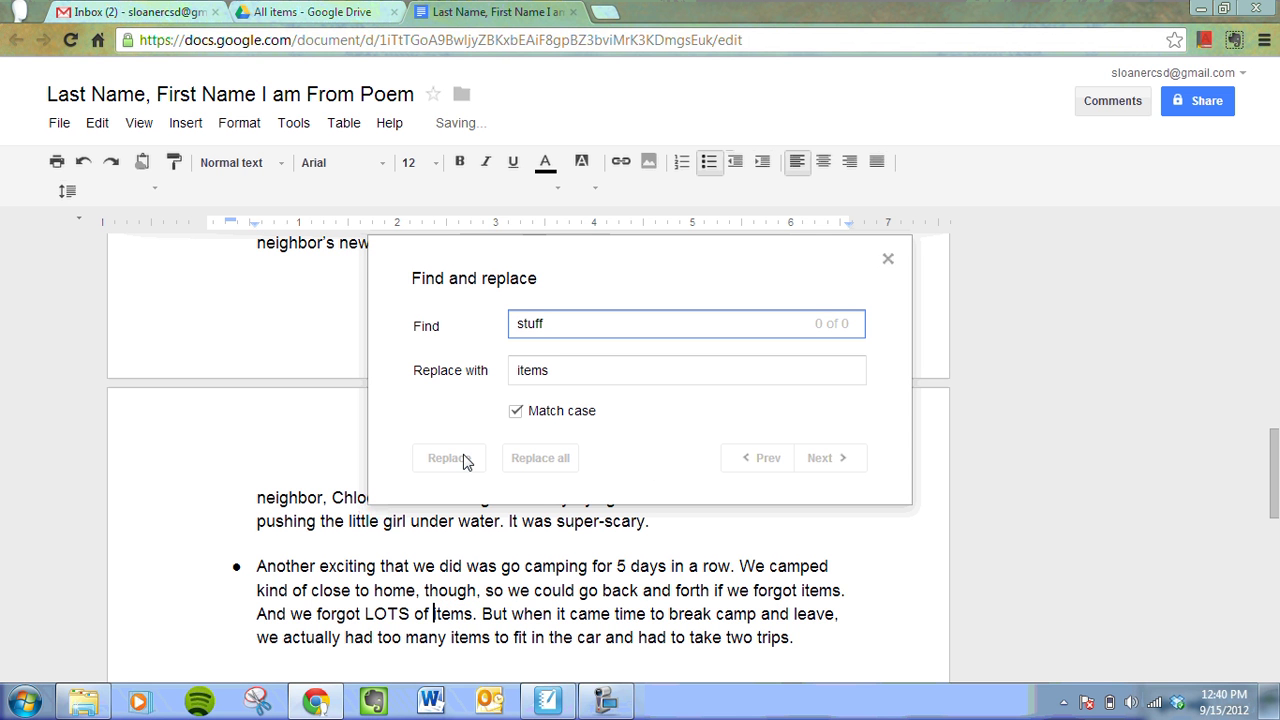
pyautogui.click(888, 262)
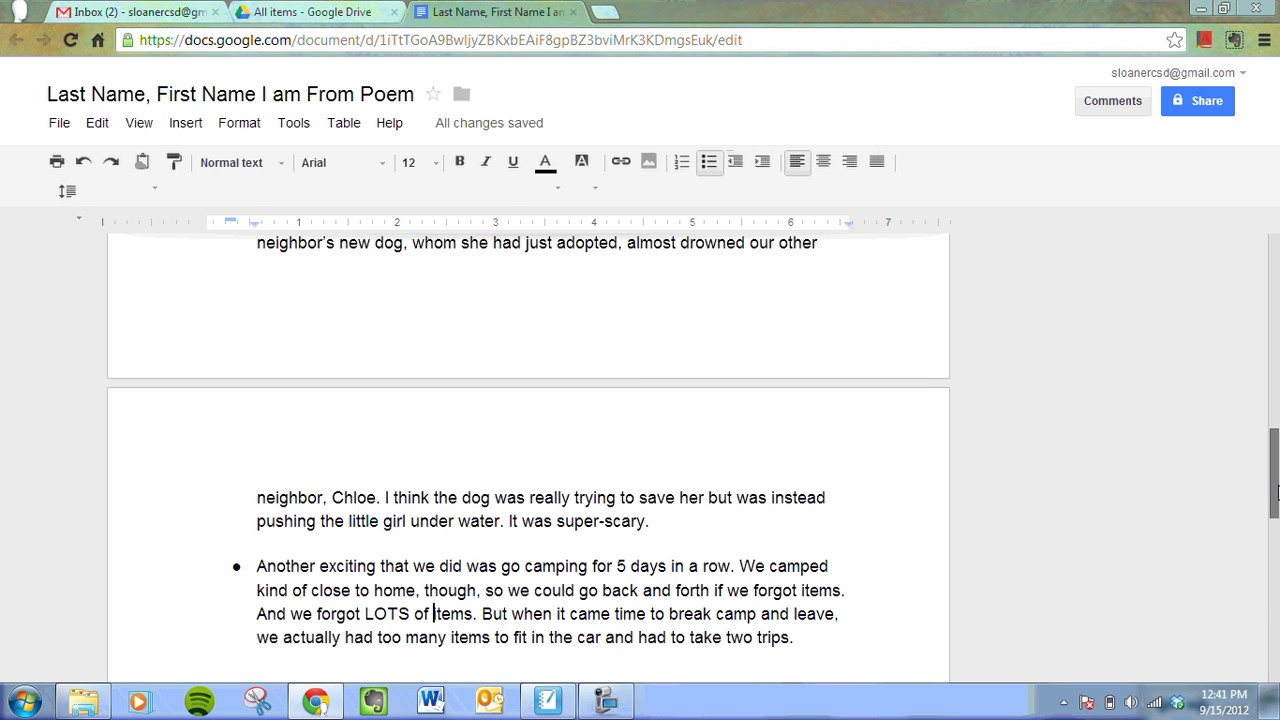
pyautogui.moveTo(1274, 492); pyautogui.dragTo(1258, 263)
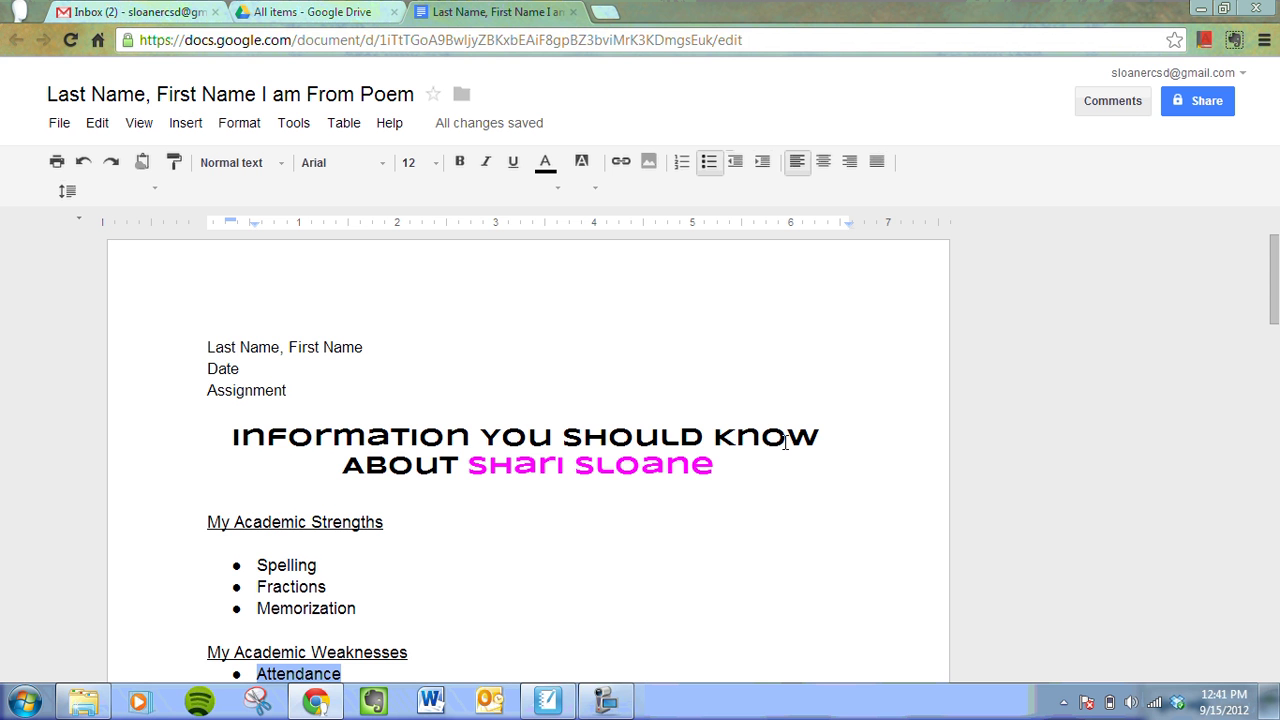
pyautogui.click(548, 703)
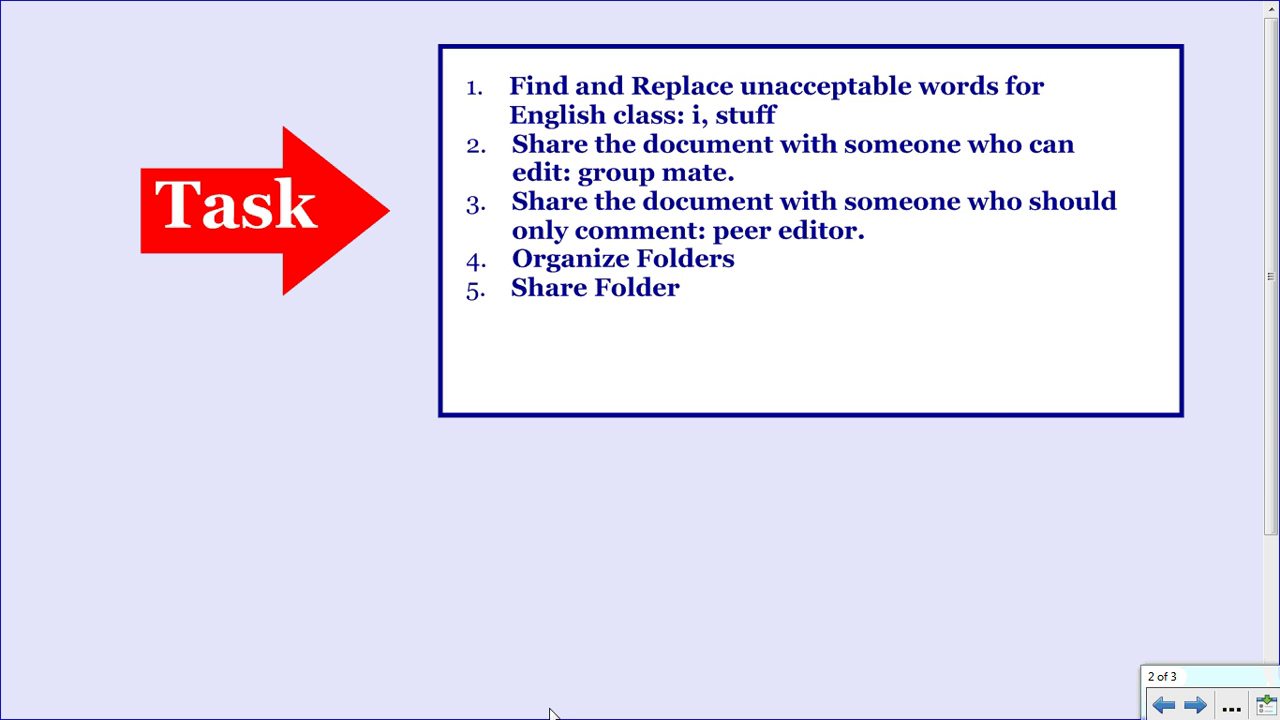
pyautogui.hotkey('alt', 'Tab')
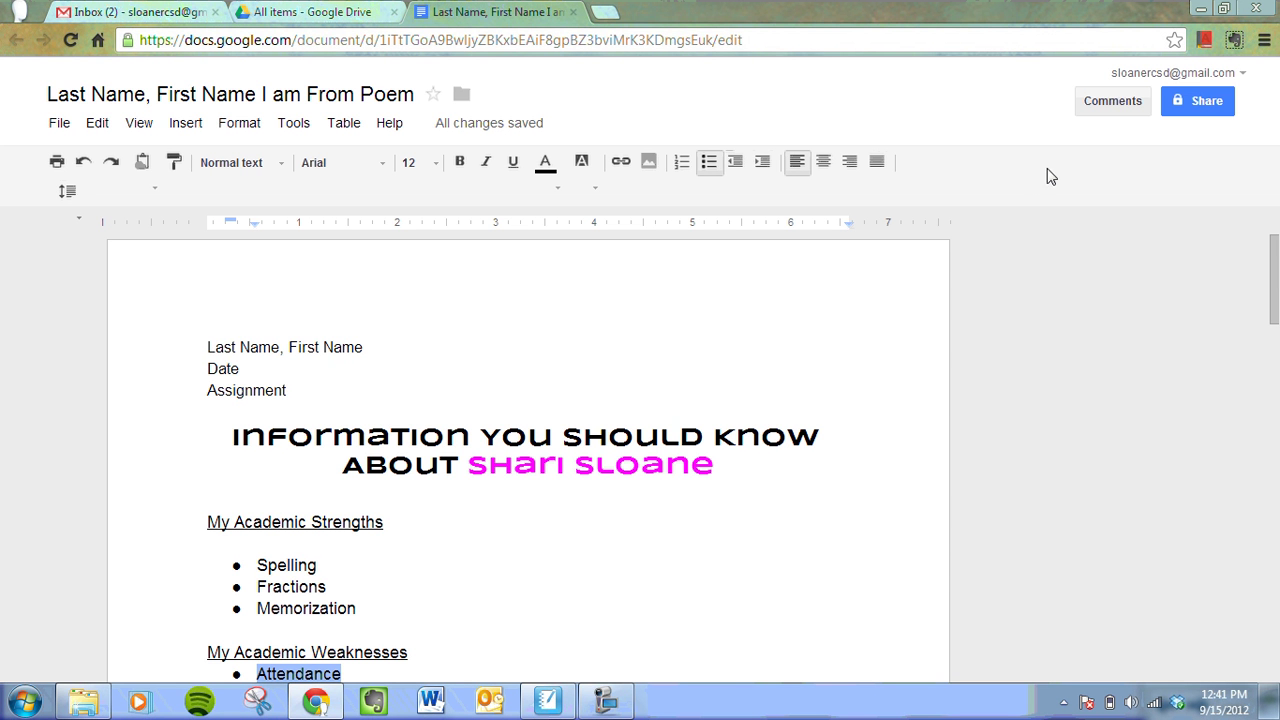
# - Close the sharing dialog unchanged, close the poem's tab, and select the poem file in Drive
pyautogui.click(1203, 101)
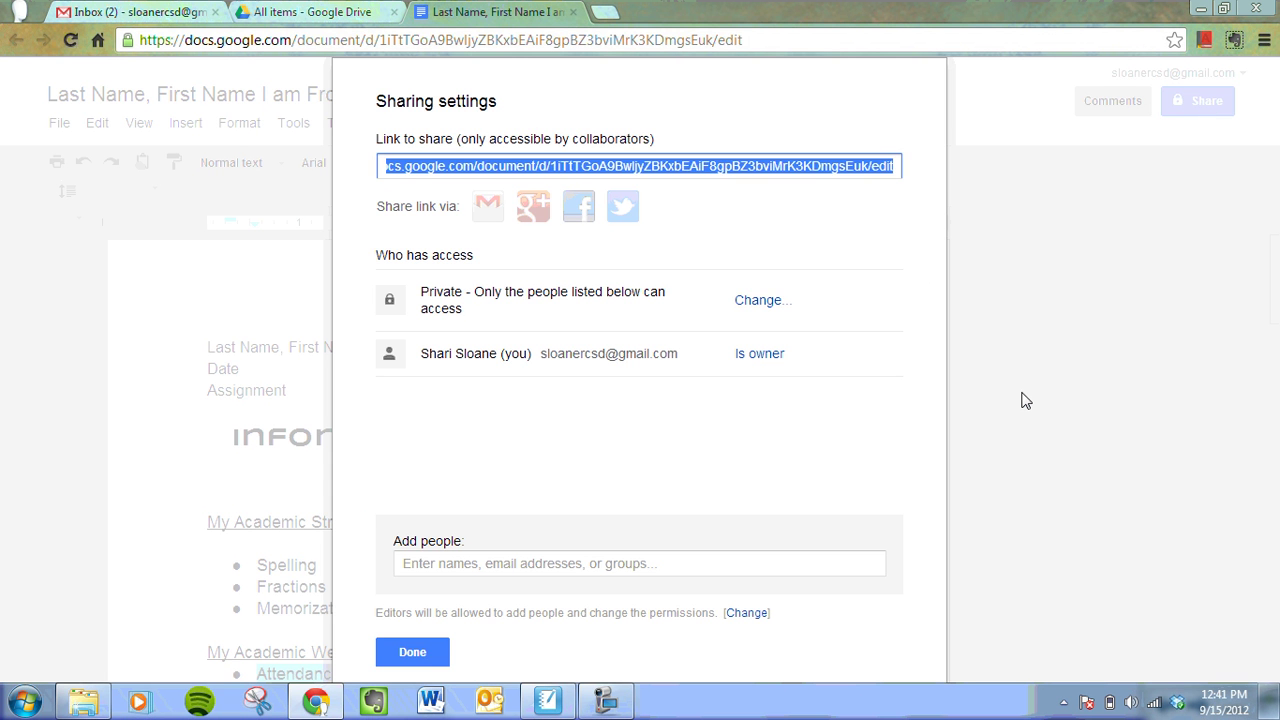
pyautogui.click(1025, 400)
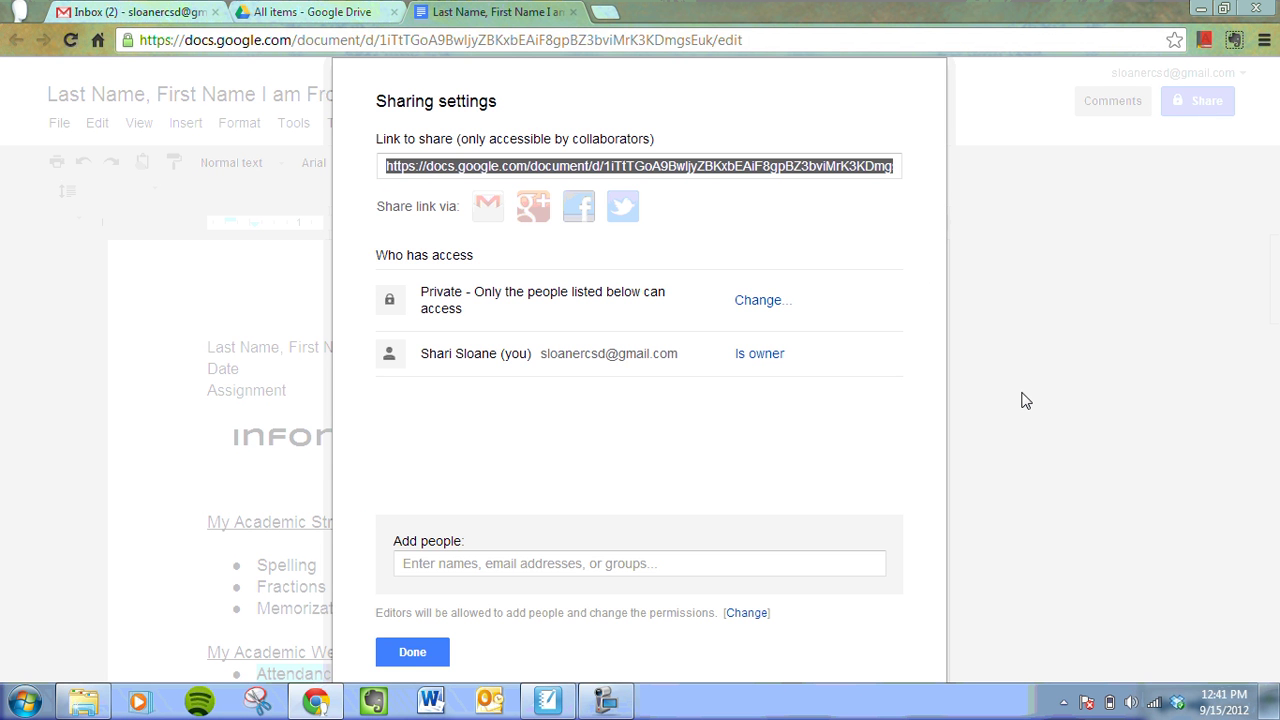
pyautogui.click(413, 651)
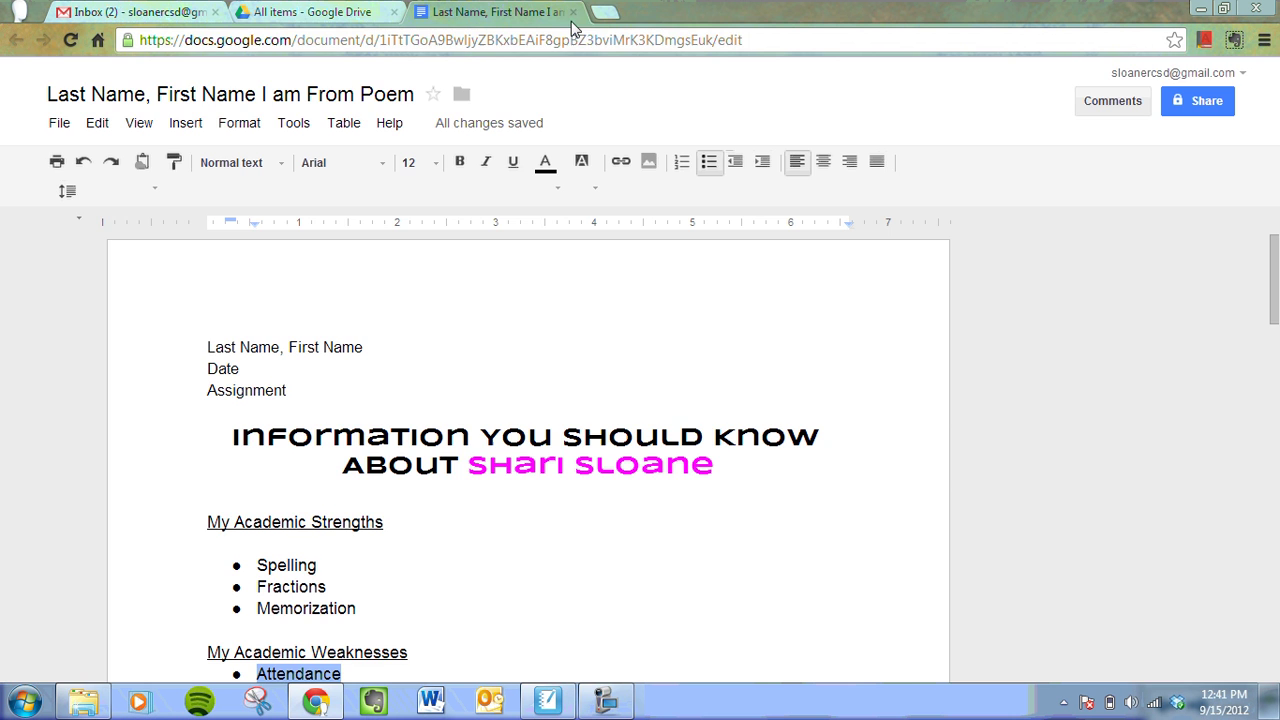
pyautogui.click(572, 12)
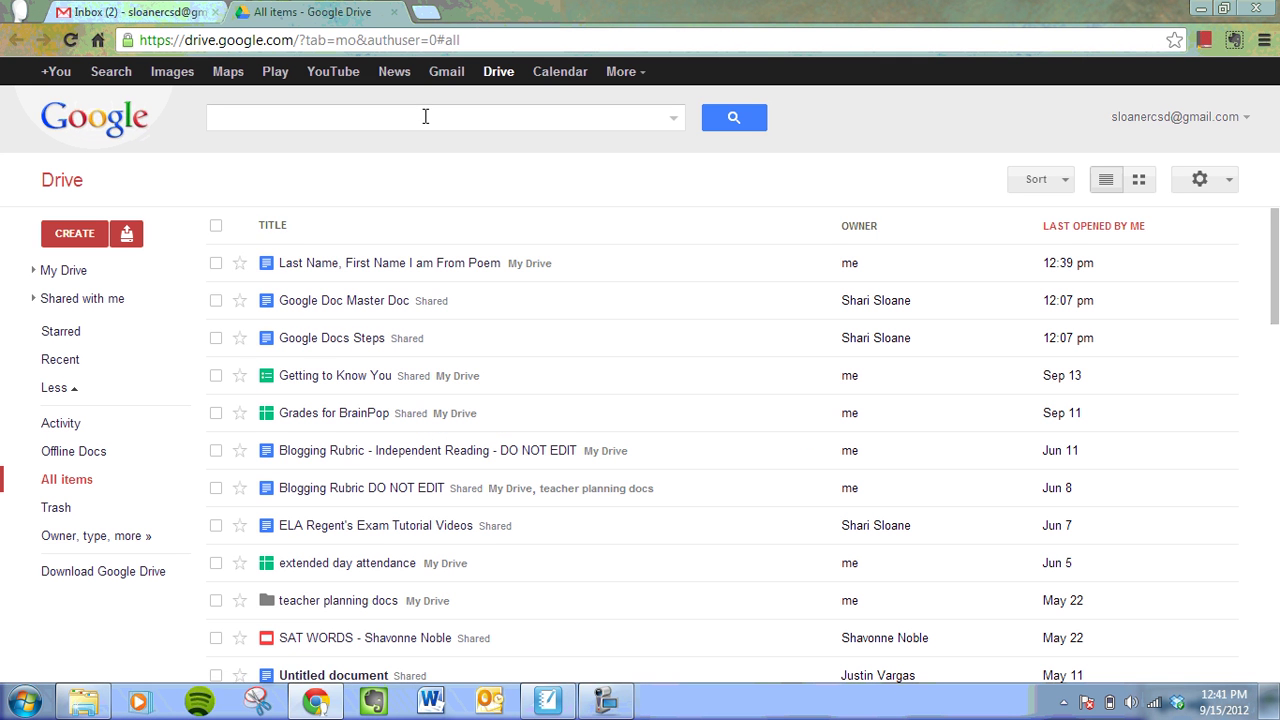
pyautogui.click(215, 265)
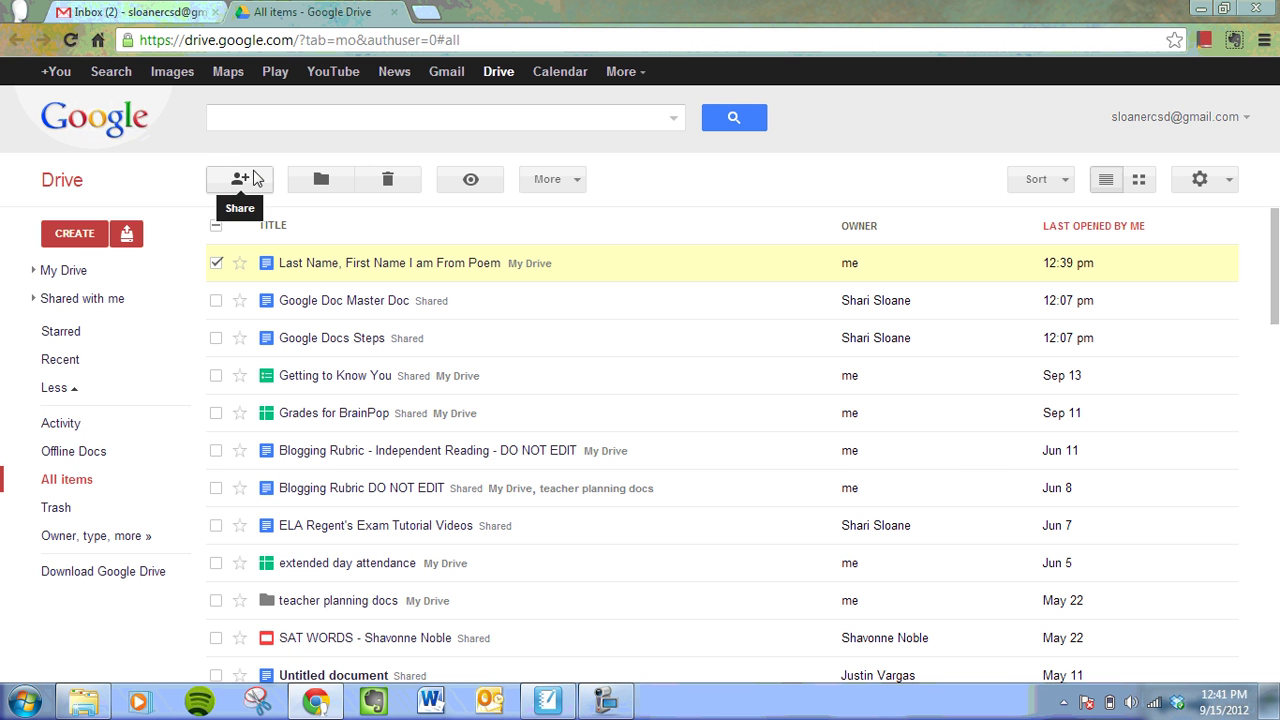
# - Open sharing settings for the selected poem file and start adding a person
pyautogui.click(248, 180)
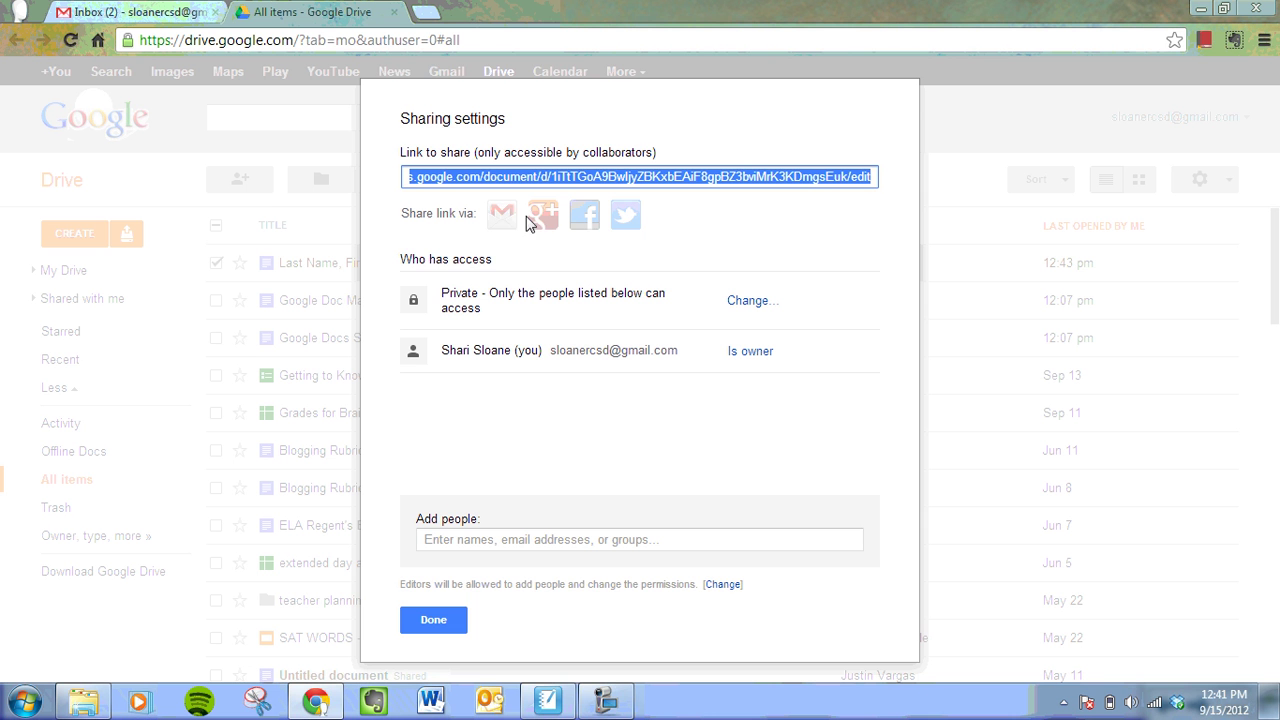
pyautogui.click(537, 541)
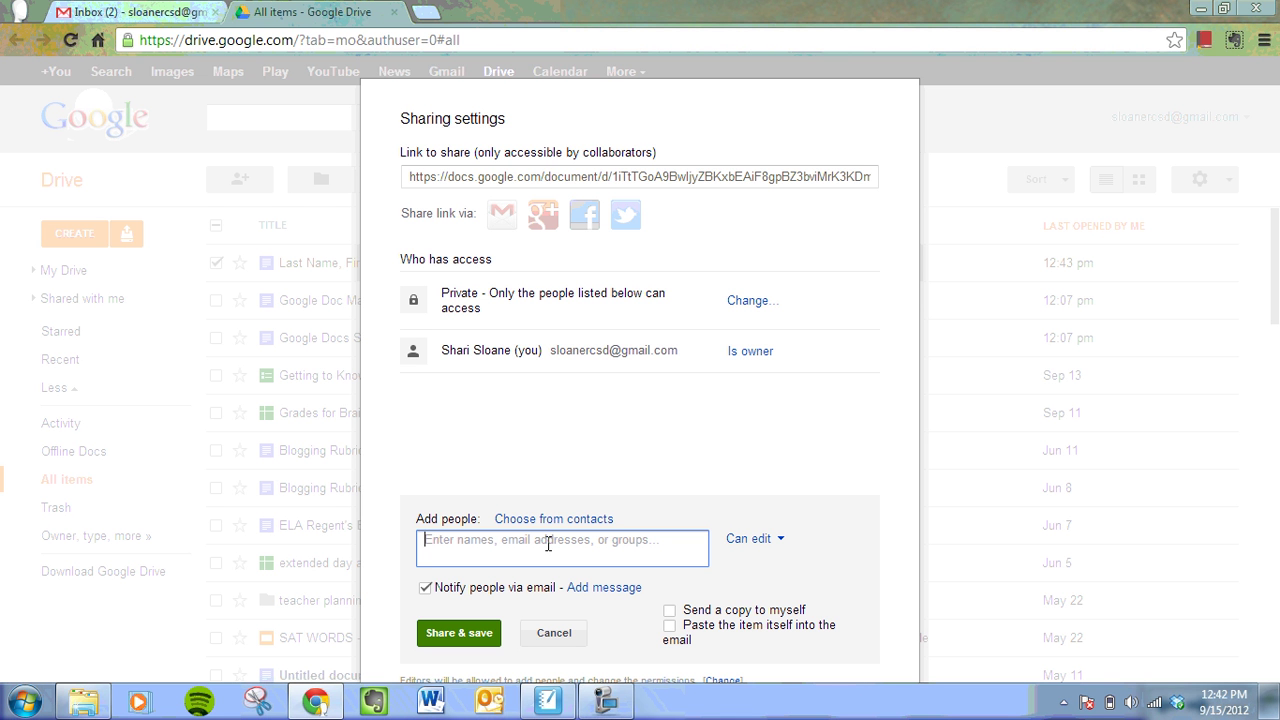
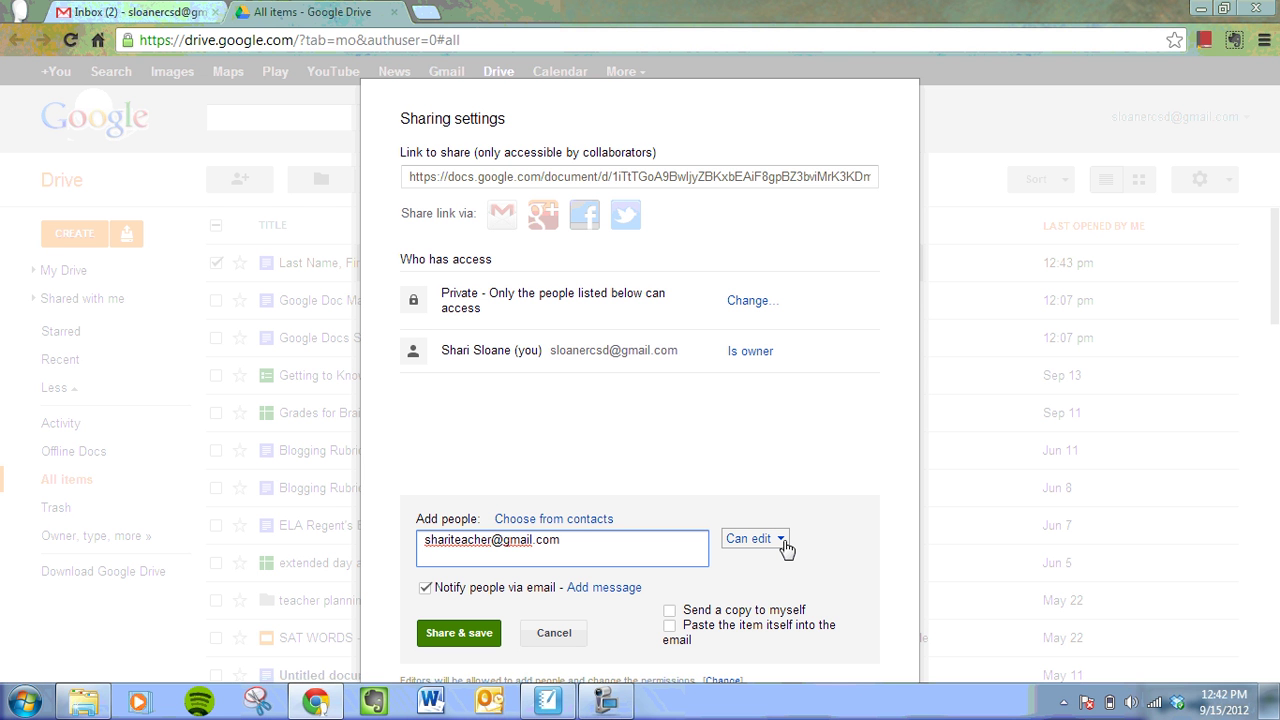
# - Enter the collaborator's e-mail with Can edit permission and the notification e-mail unchecked
pyautogui.click(786, 549)
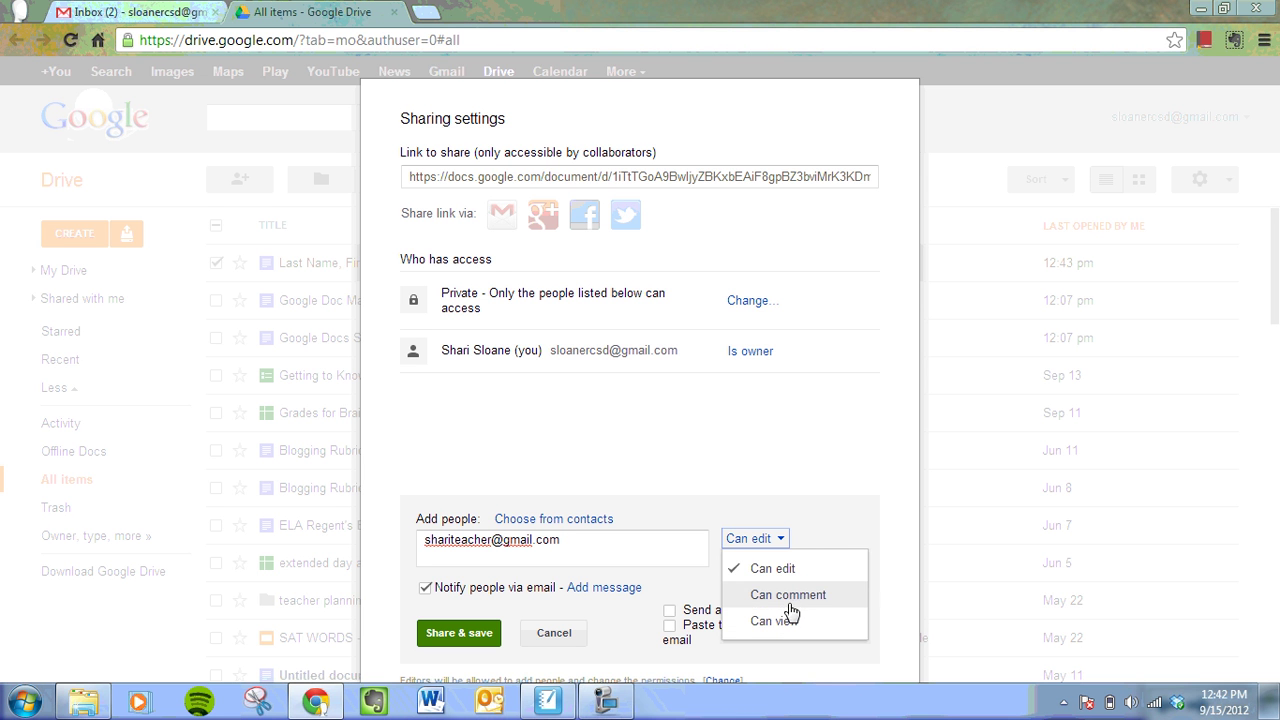
pyautogui.click(790, 600)
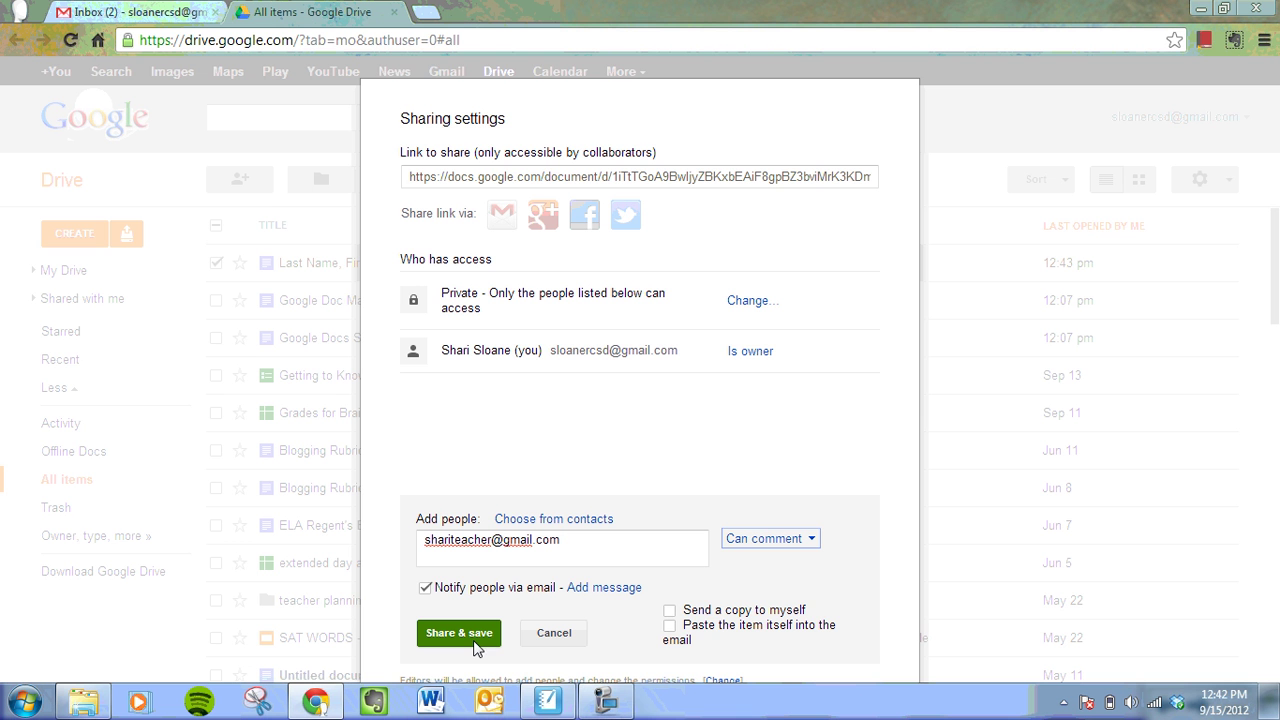
pyautogui.click(425, 589)
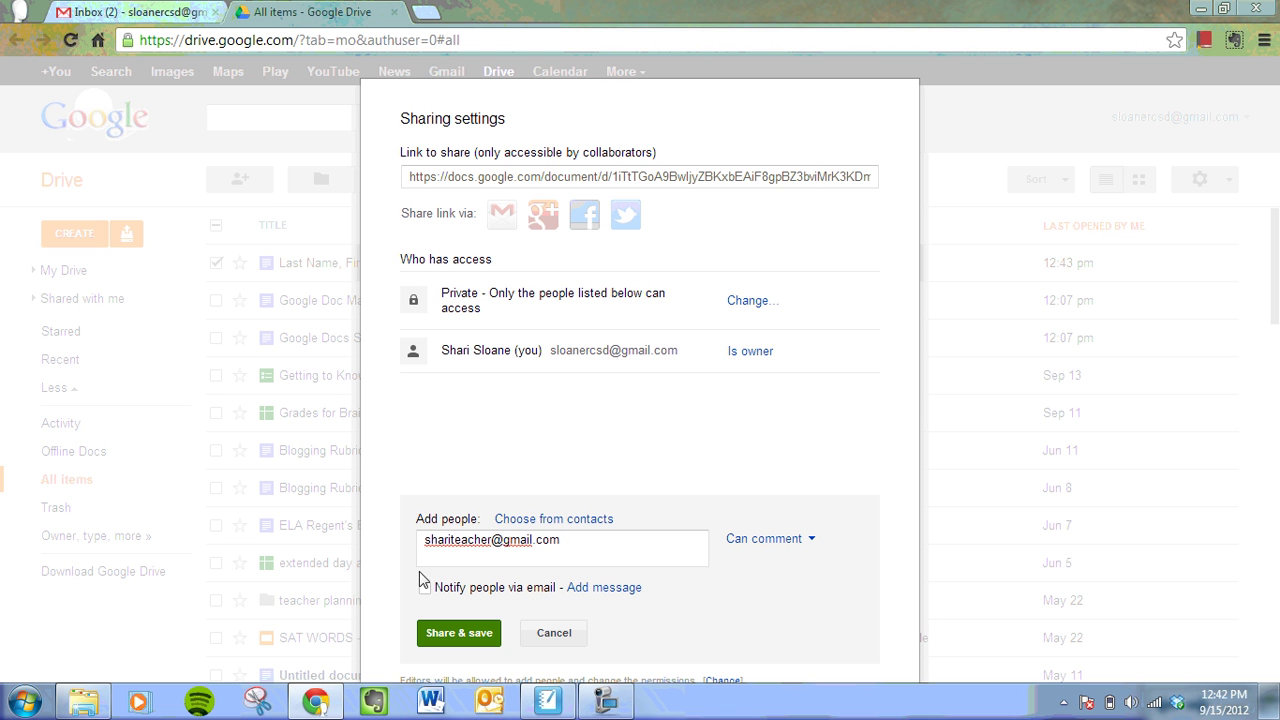
pyautogui.click(426, 589)
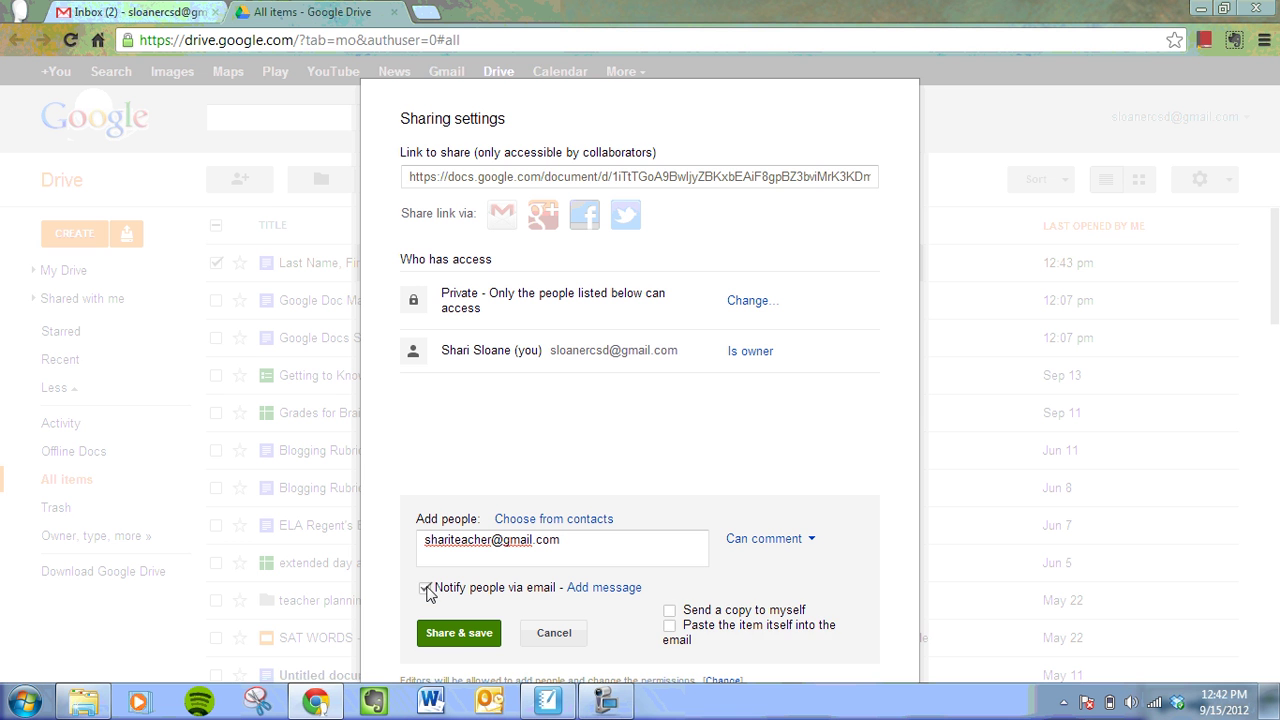
pyautogui.click(427, 589)
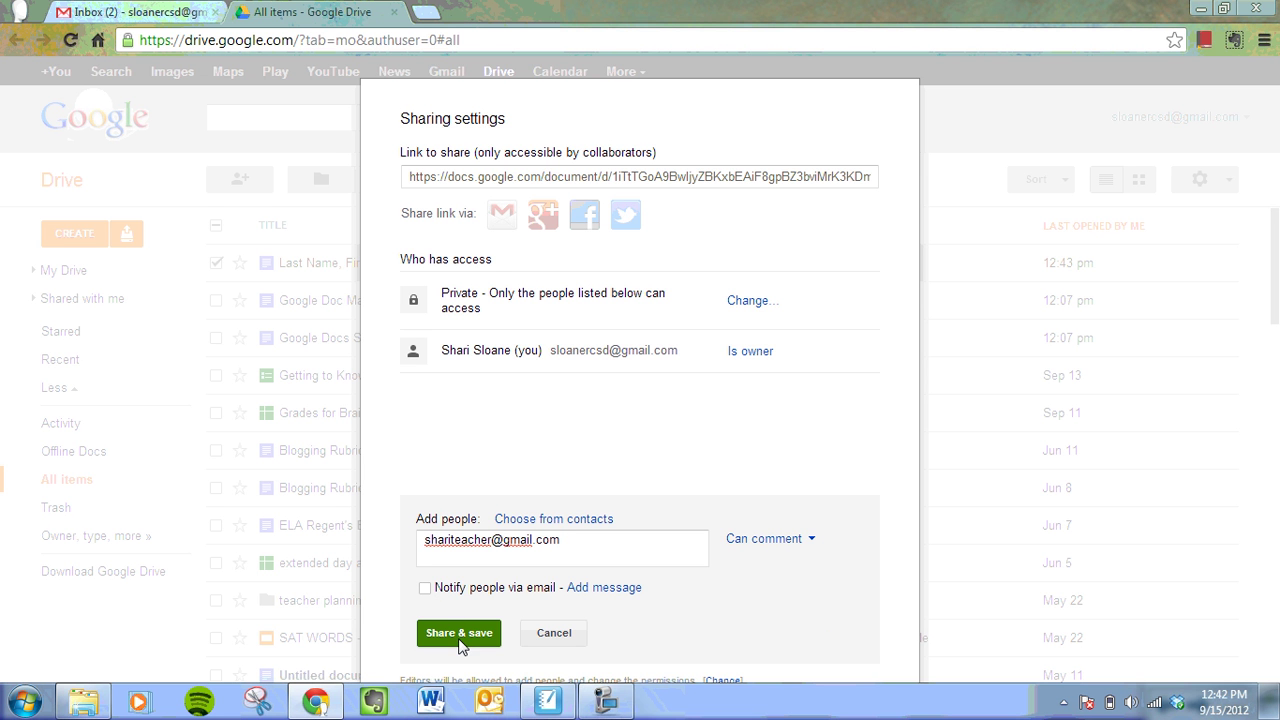
pyautogui.click(814, 545)
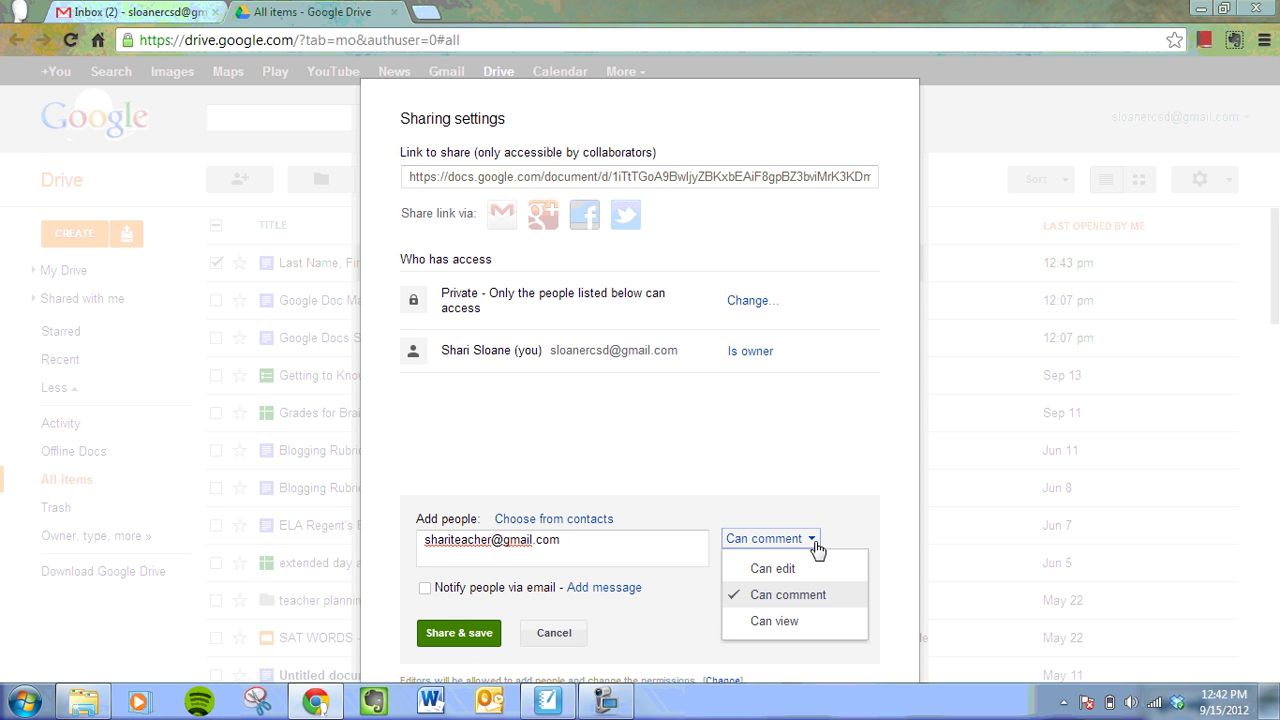
pyautogui.click(775, 568)
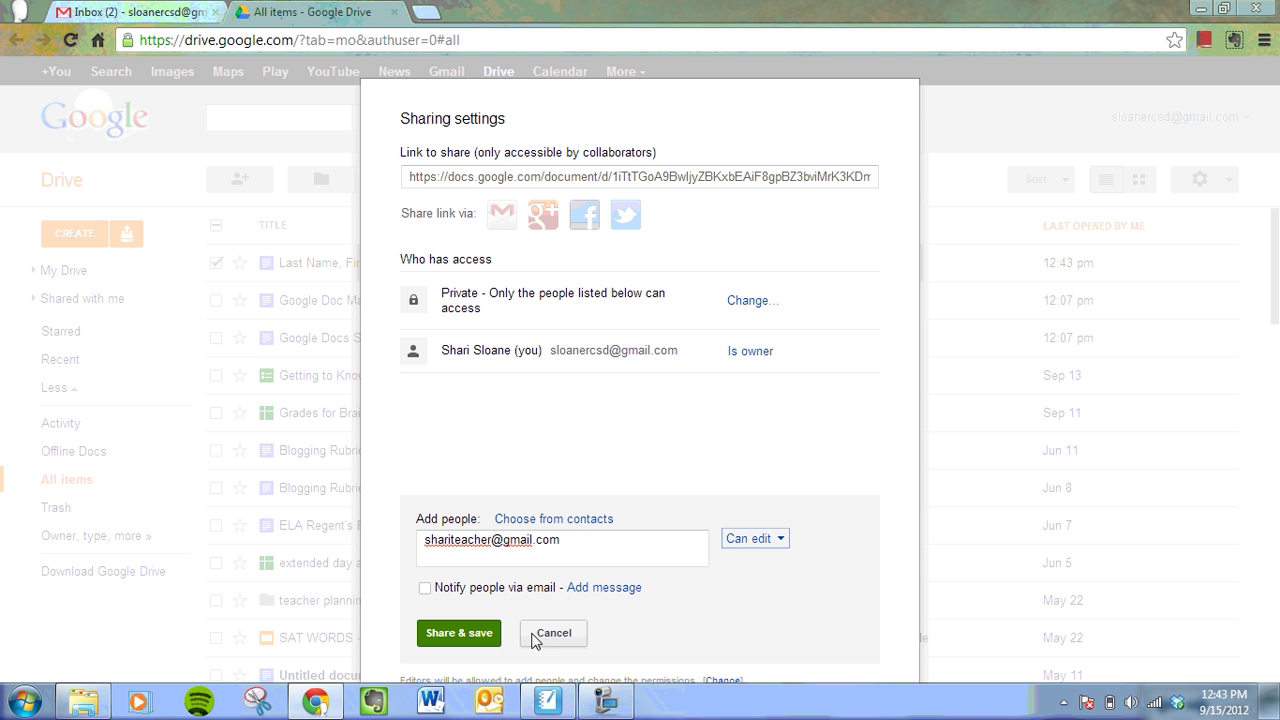
# - Save the share with the collaborator, skipping the invitation, and close the dialog
pyautogui.click(474, 634)
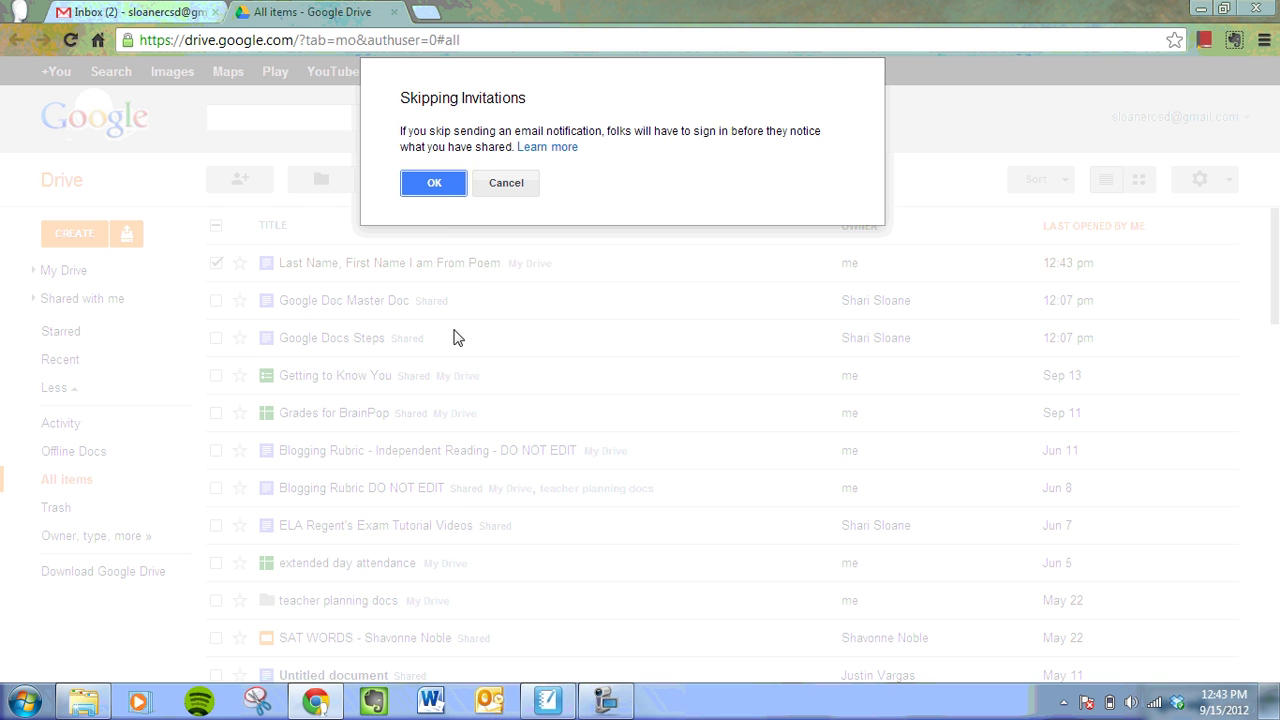
pyautogui.click(418, 187)
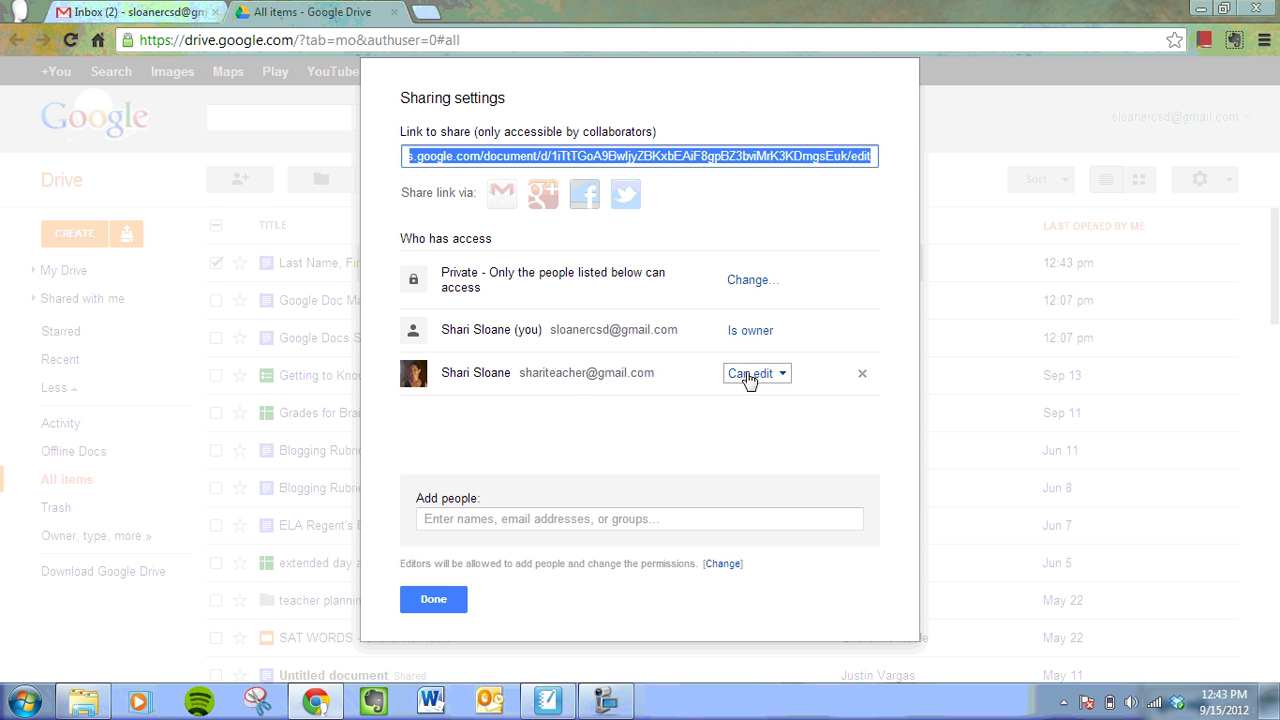
pyautogui.click(434, 603)
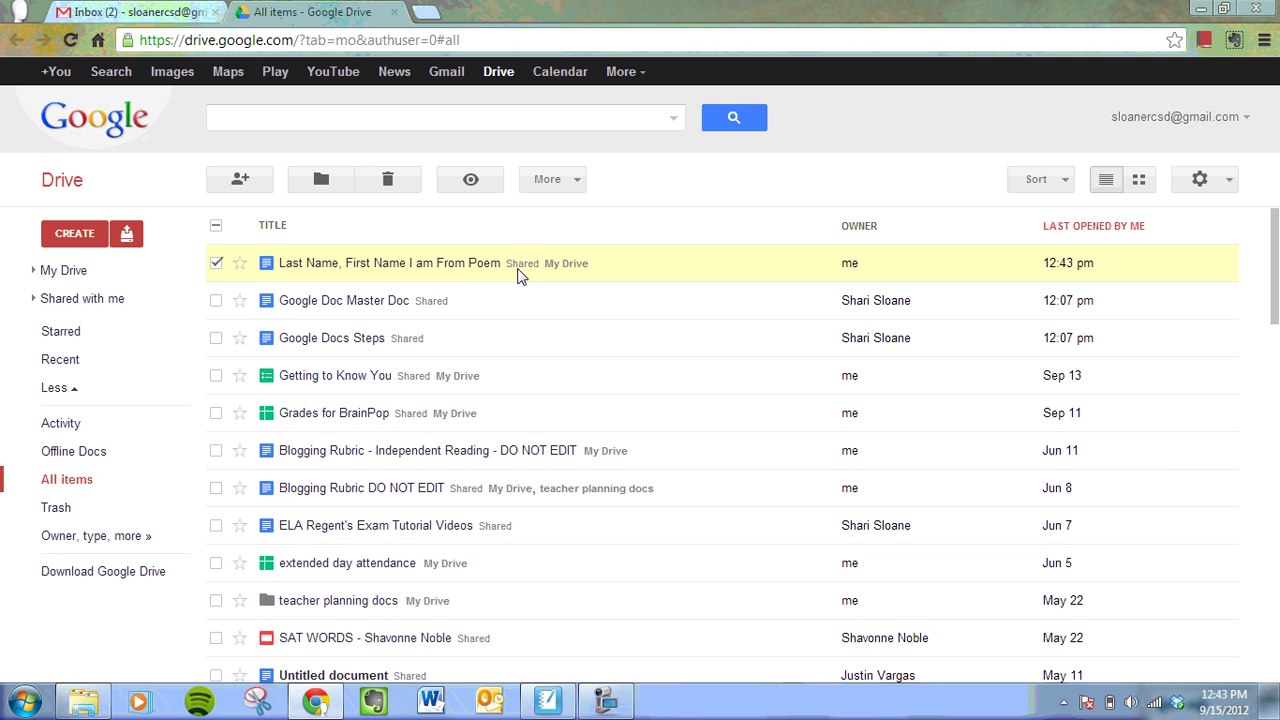
# - Open the poem document, then close it to return to Drive's All items list
pyautogui.click(464, 266)
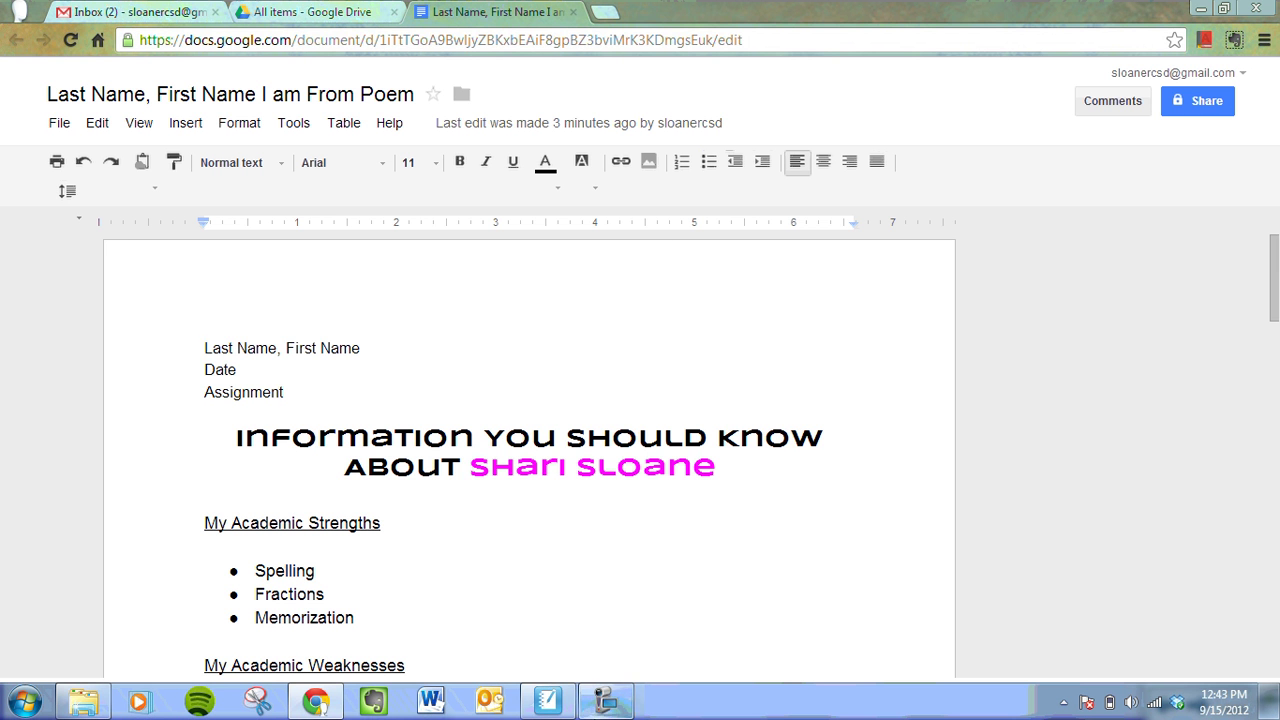
pyautogui.click(607, 702)
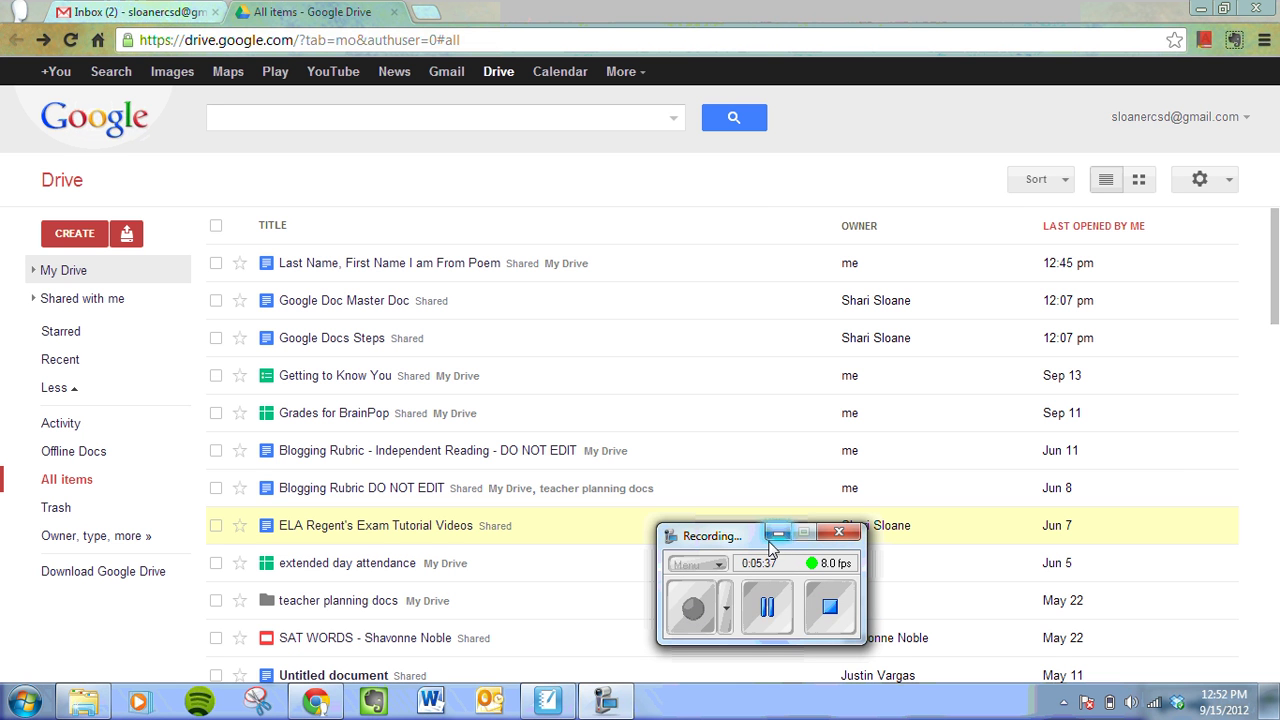
# - Create a folder named 'Last Name, First Name' in My Drive
pyautogui.click(778, 533)
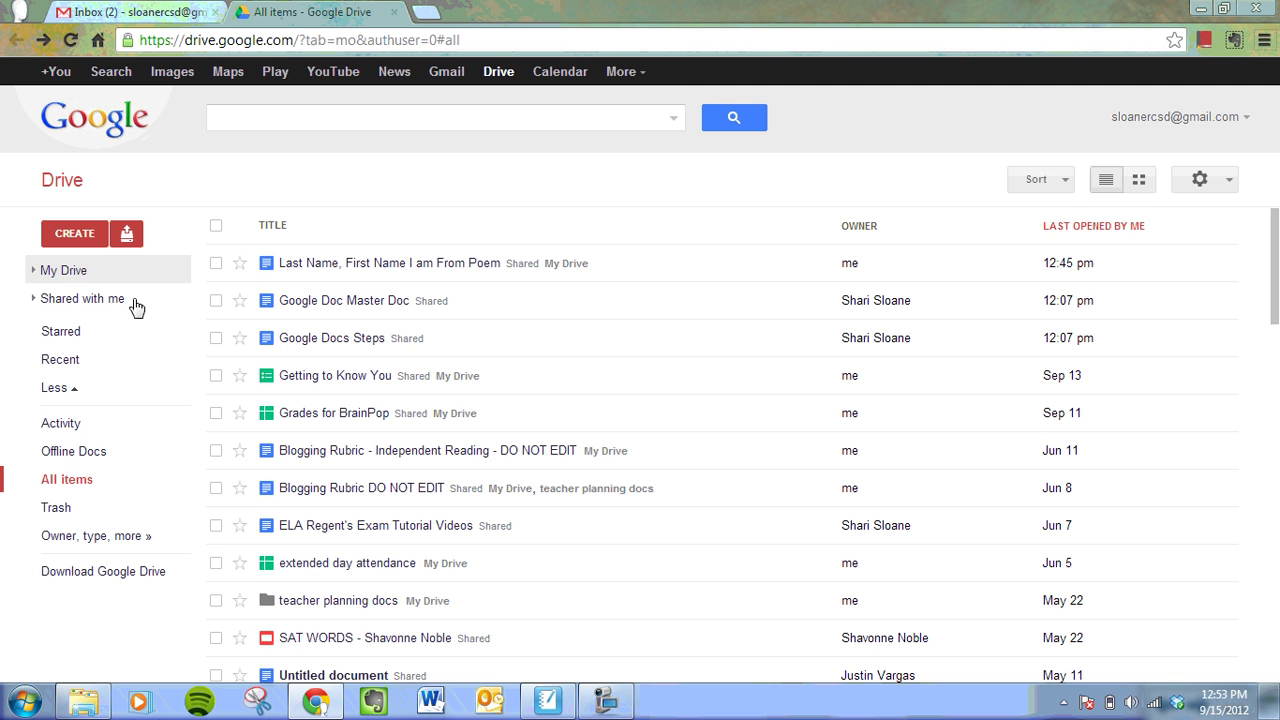
pyautogui.click(68, 271)
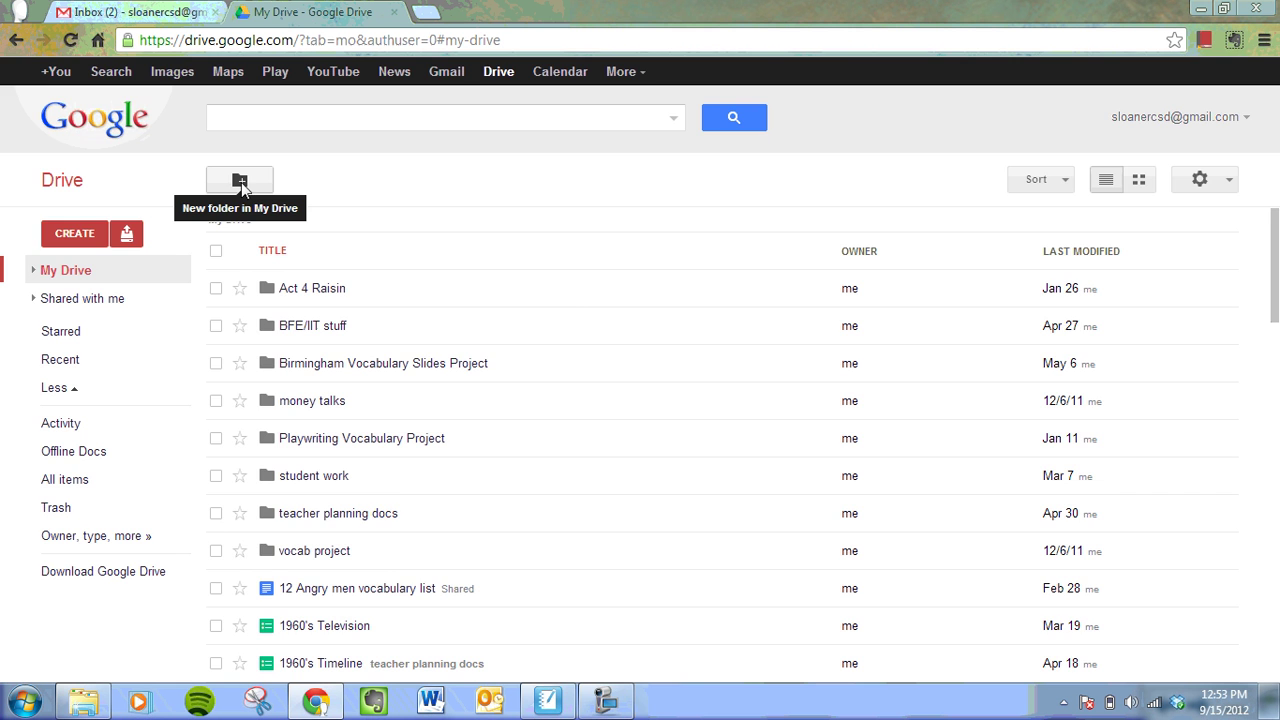
pyautogui.click(240, 183)
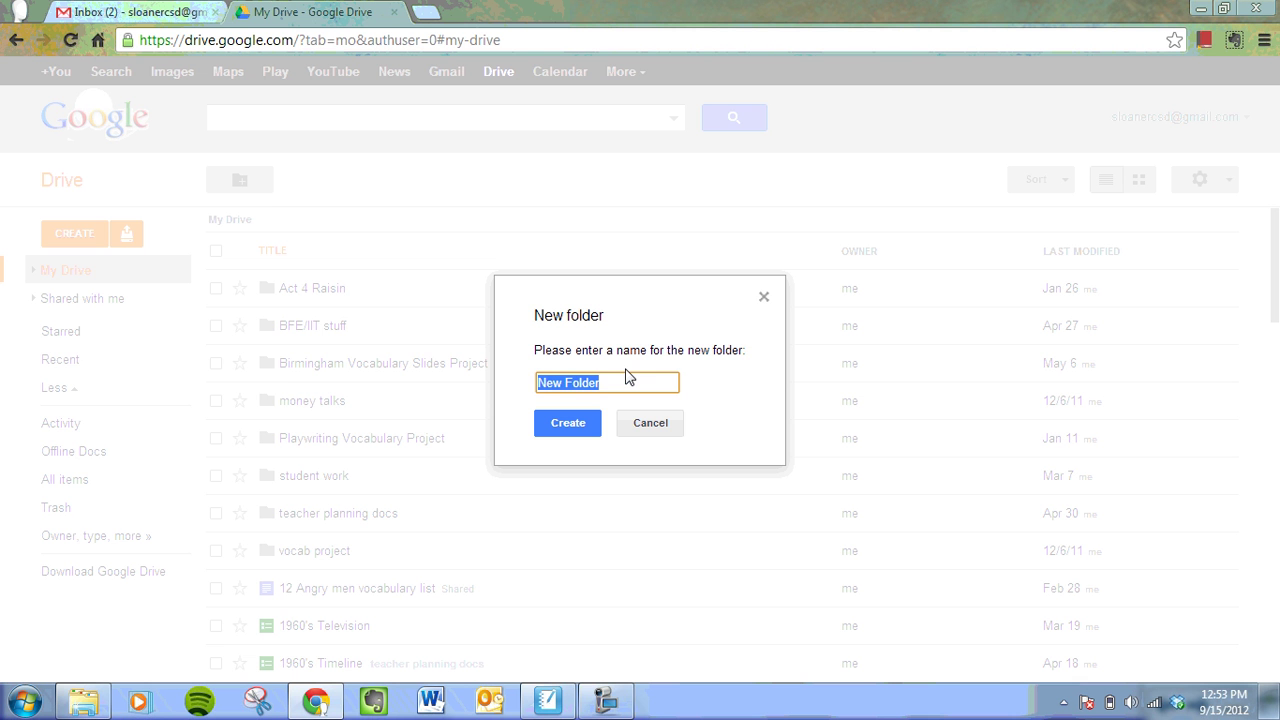
pyautogui.write('L')
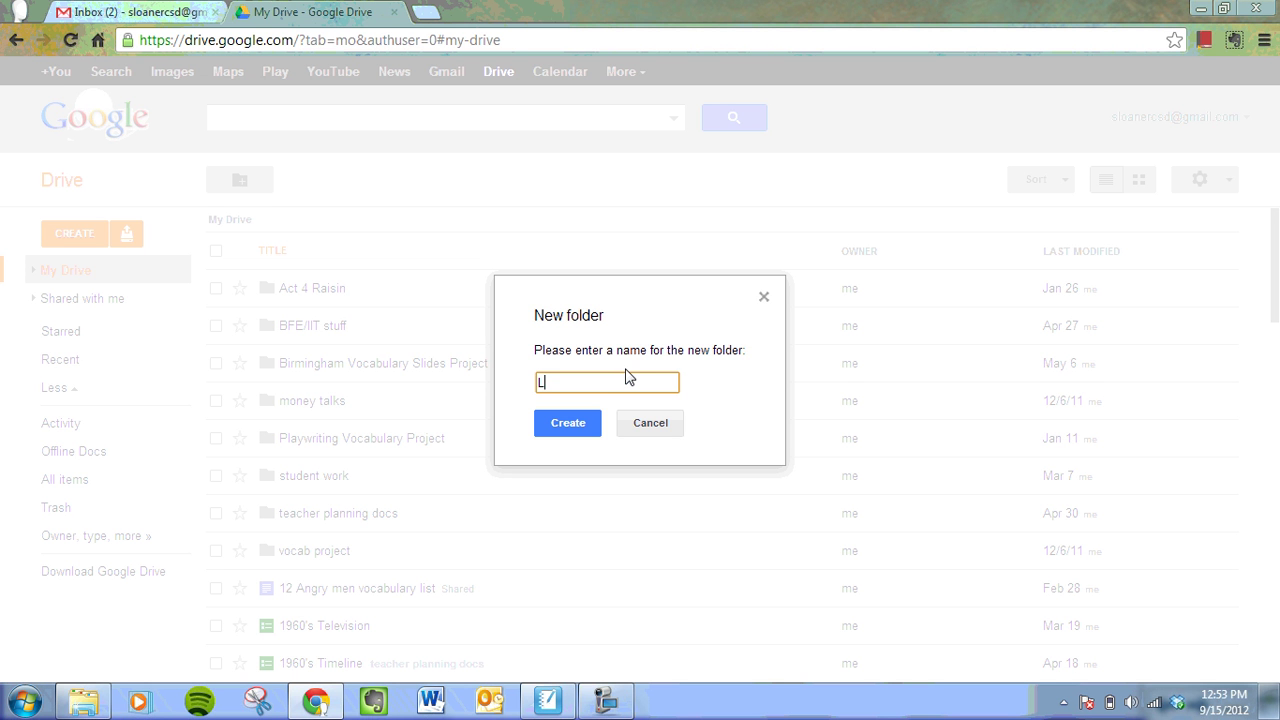
pyautogui.write('ast Name, First Name')
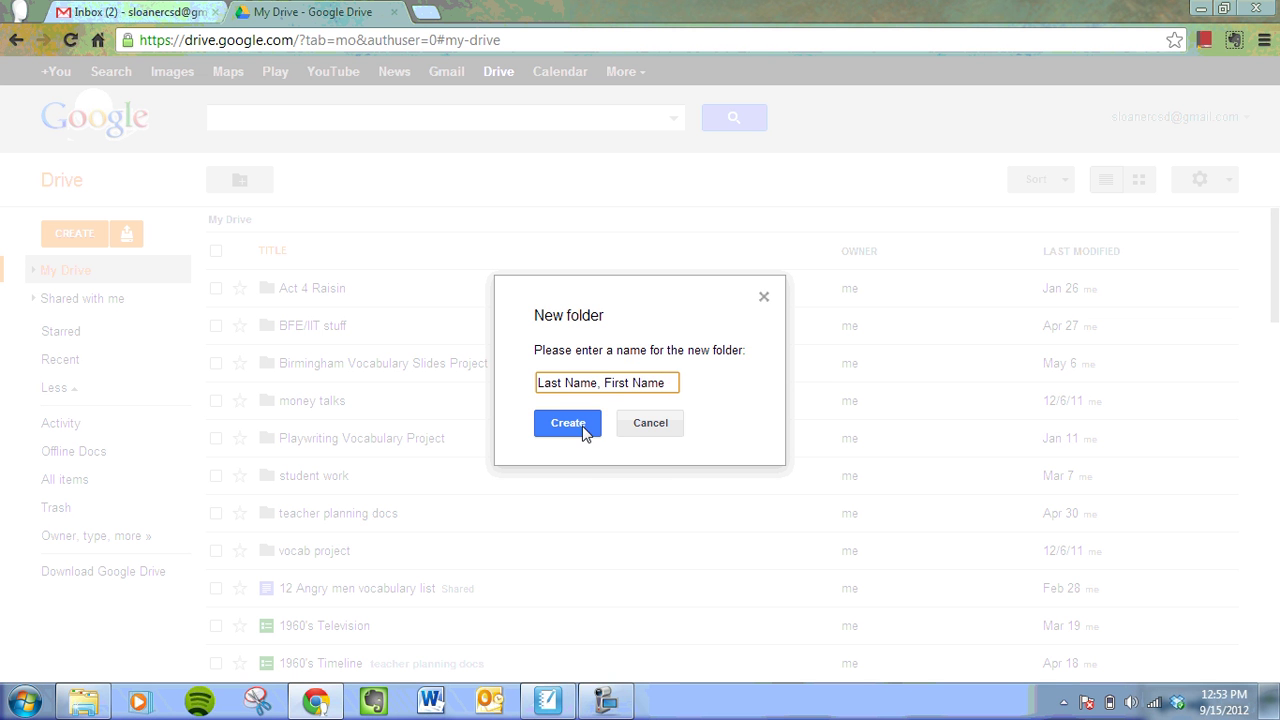
pyautogui.click(567, 423)
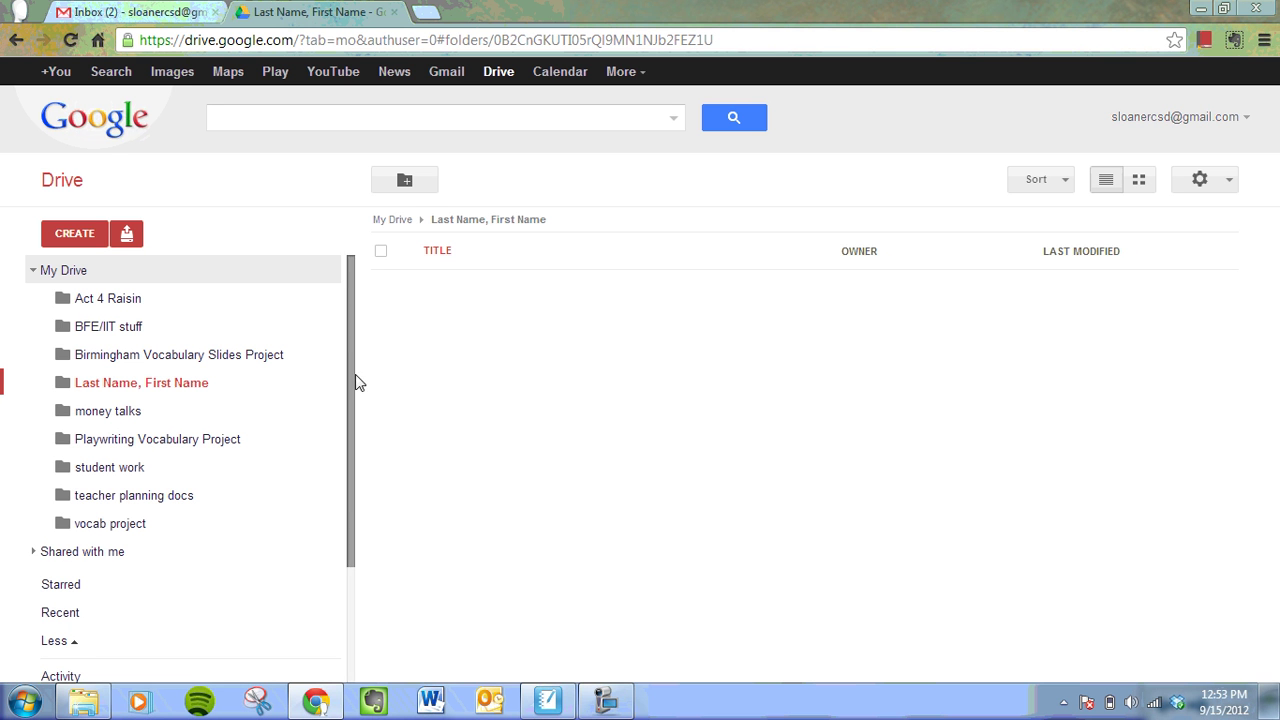
# - Move the 'I am From Poem' document from My Drive into the 'Last Name, First Name' folder, then open that folder to check it
pyautogui.click(68, 272)
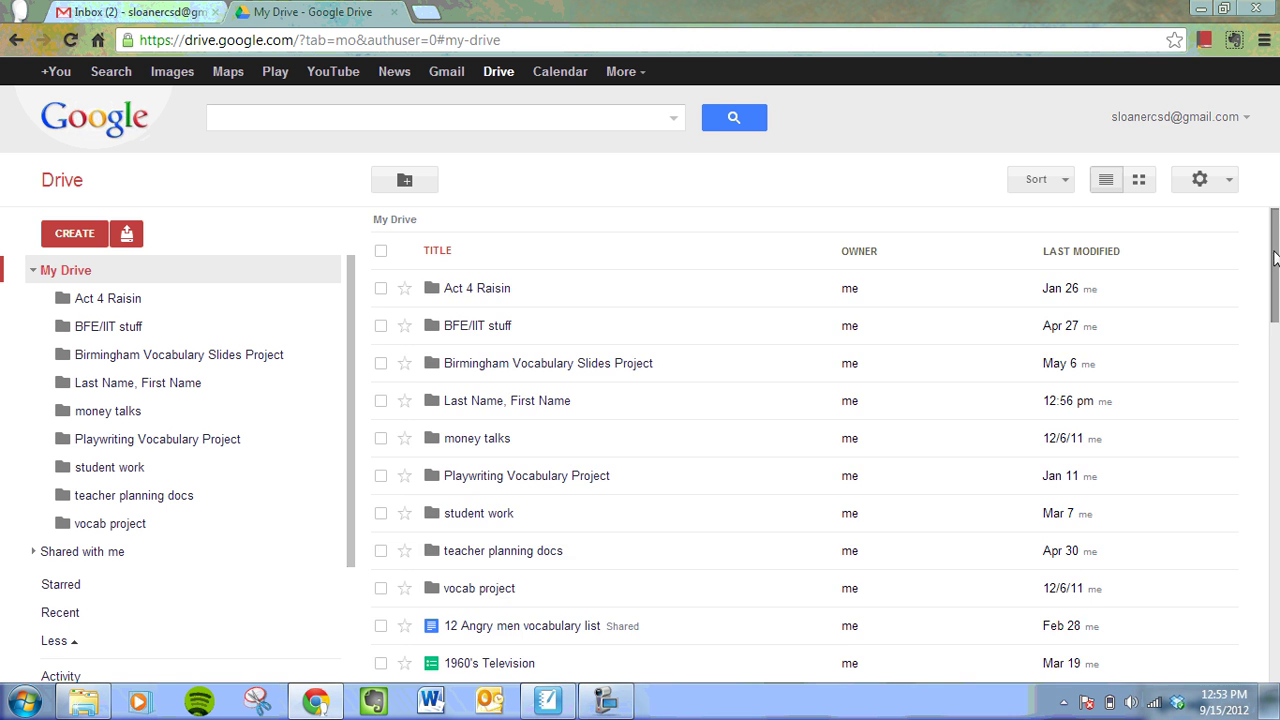
pyautogui.moveTo(1274, 260); pyautogui.dragTo(1277, 510)
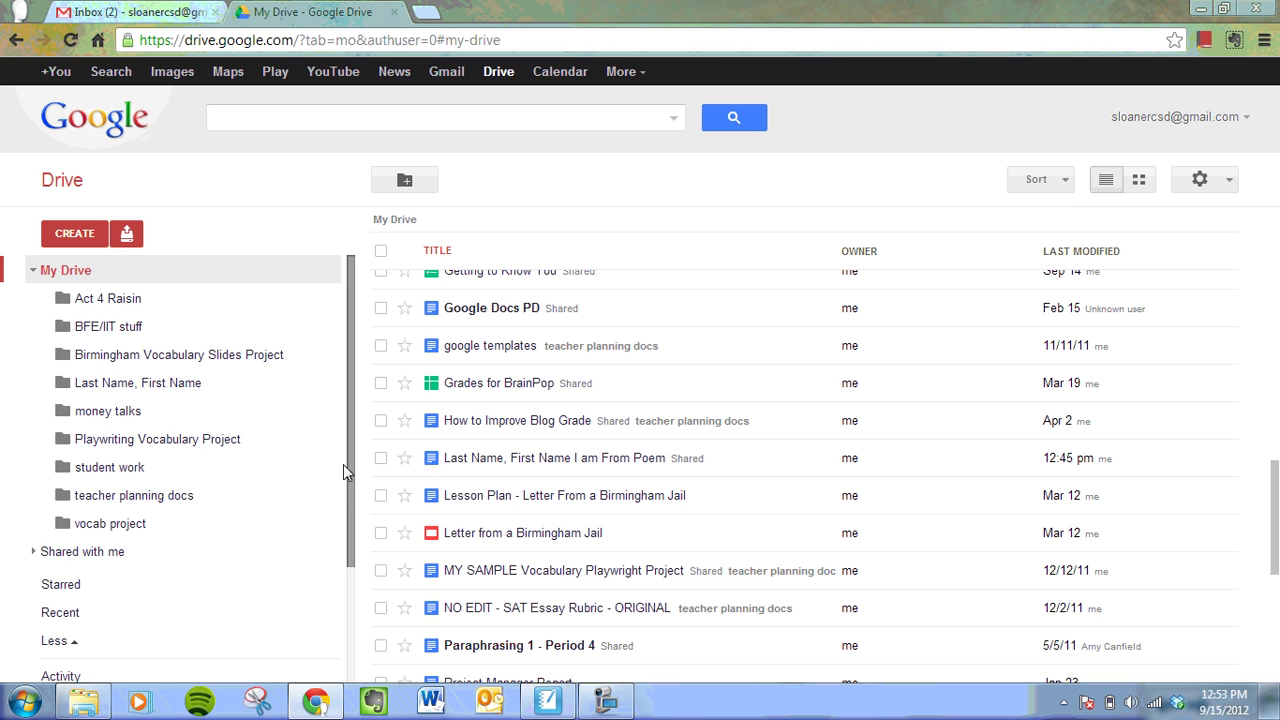
pyautogui.click(381, 459)
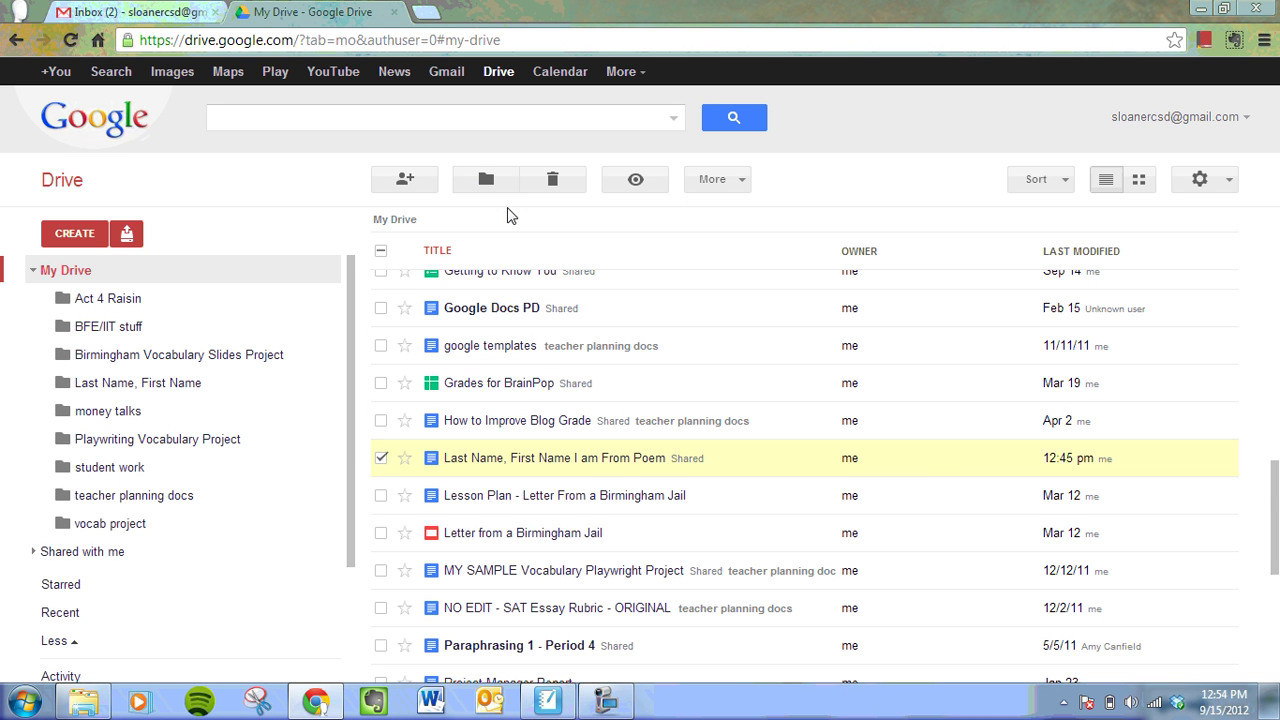
pyautogui.click(486, 182)
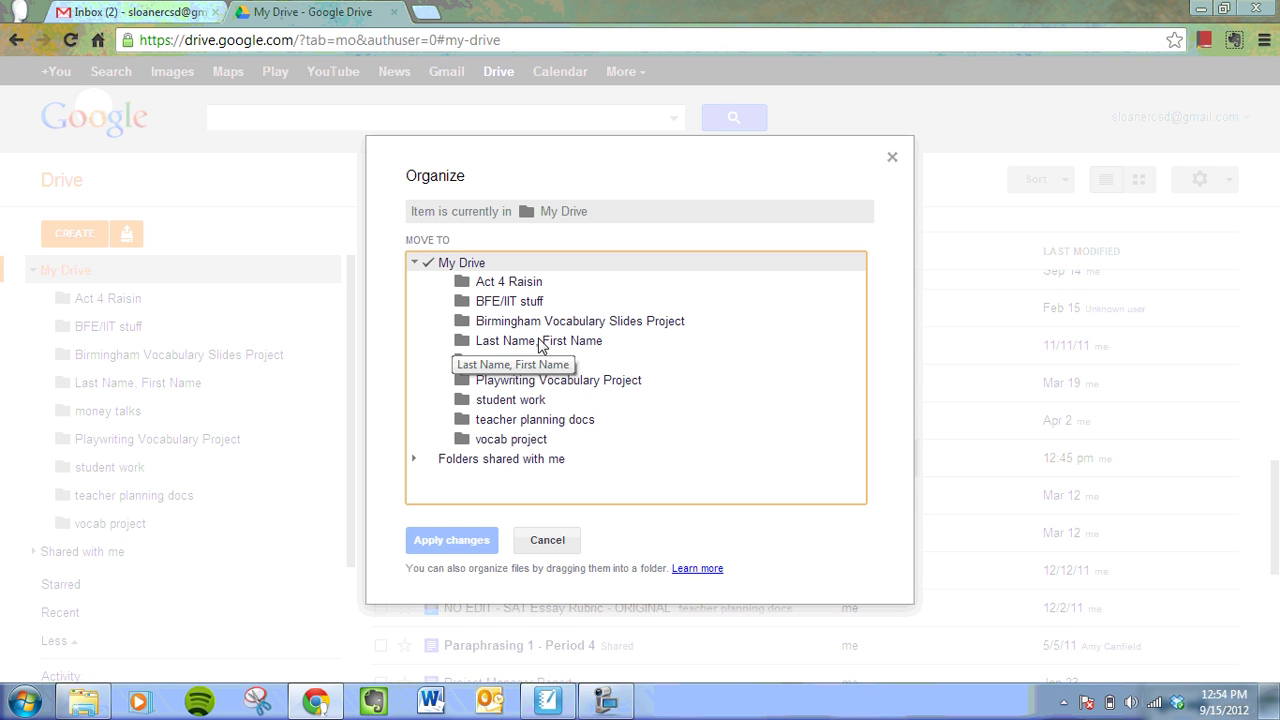
pyautogui.click(461, 341)
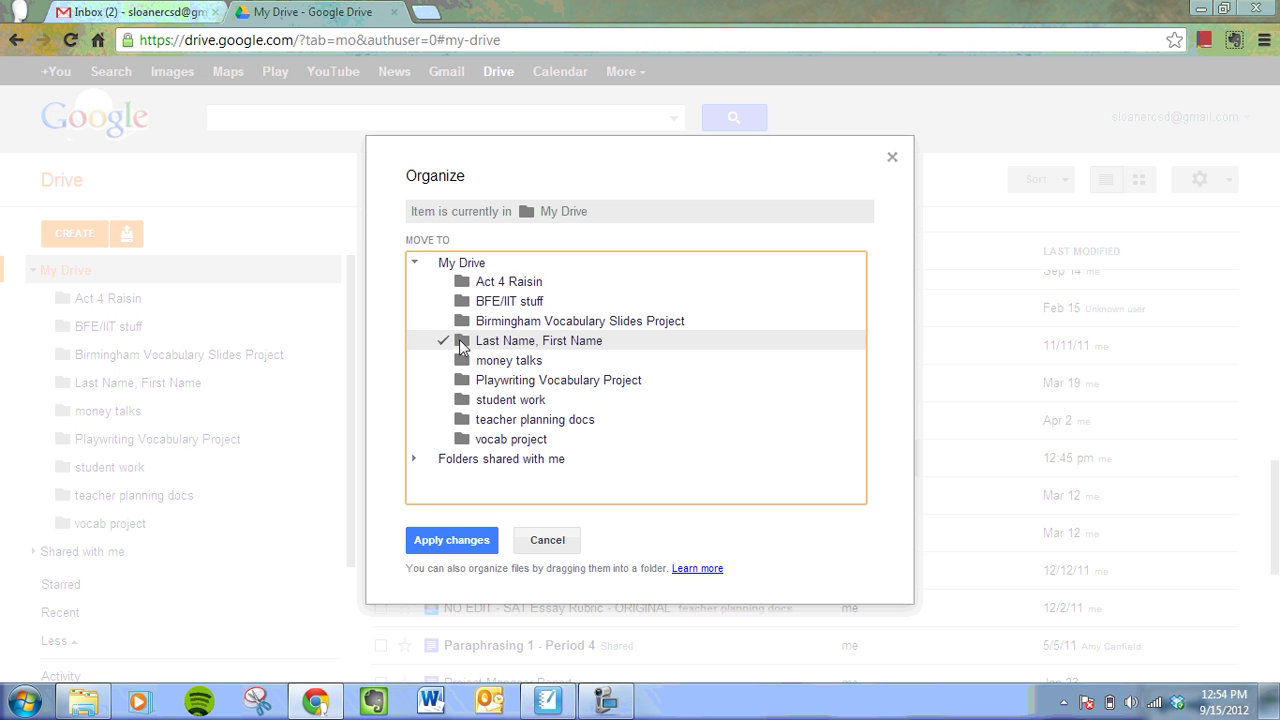
pyautogui.click(448, 540)
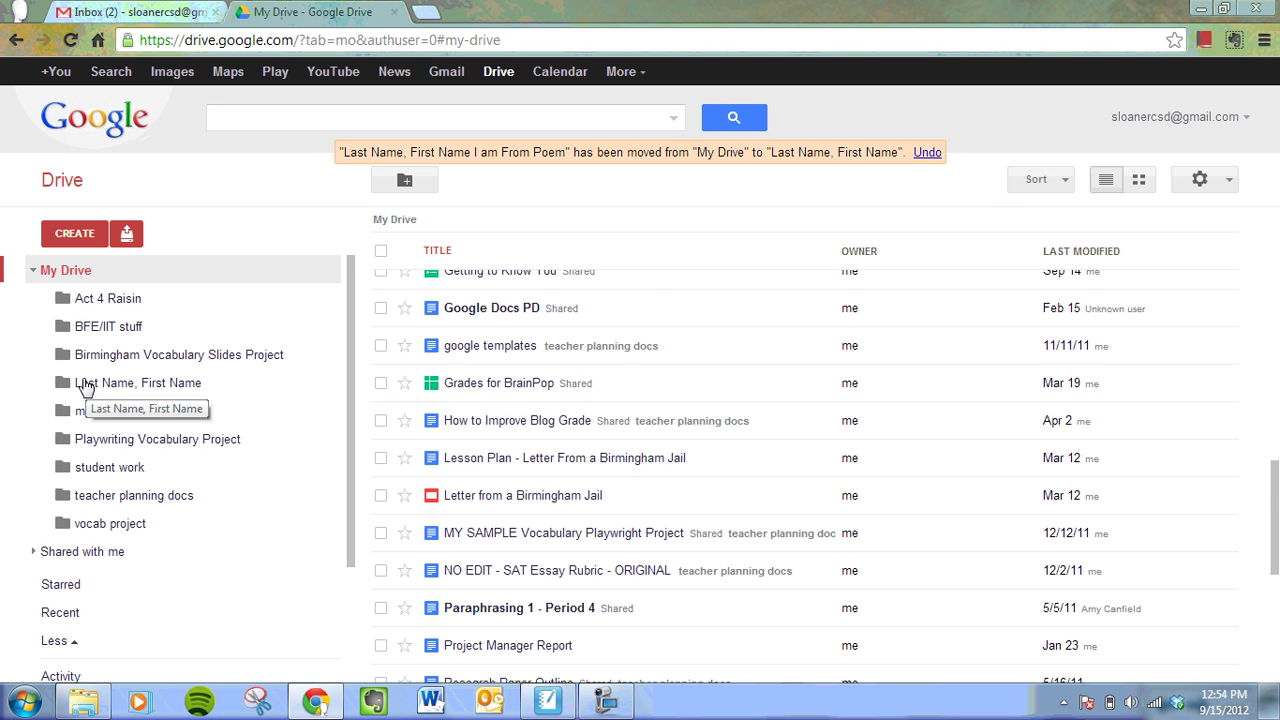
pyautogui.click(92, 384)
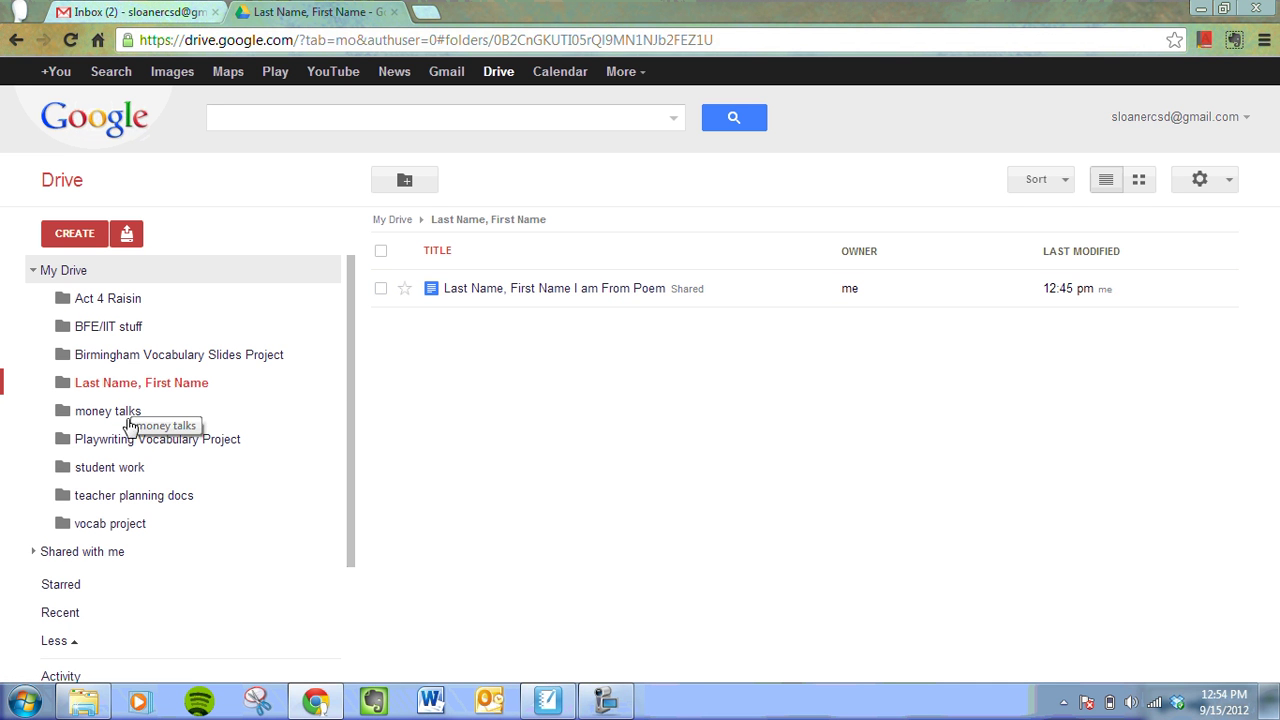
# - Go back to the My Drive list and select the 'Last Name, First Name' folder
pyautogui.click(605, 700)
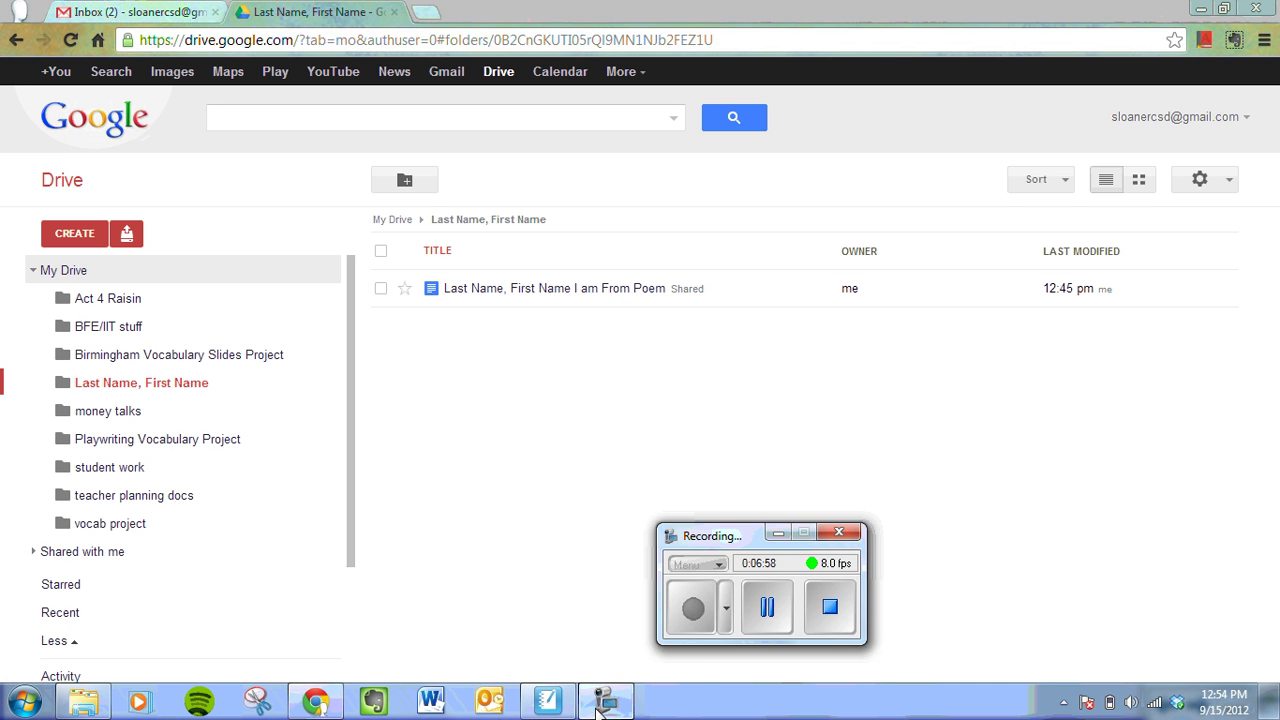
pyautogui.click(767, 608)
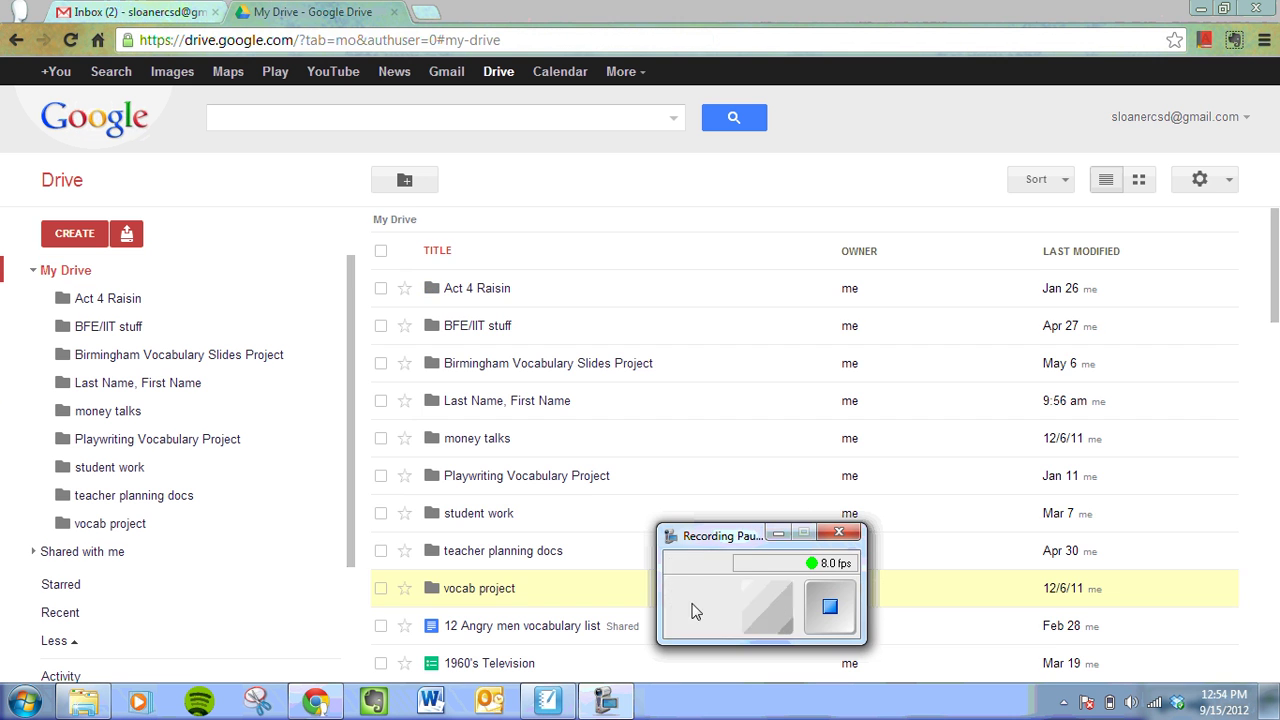
pyautogui.click(693, 608)
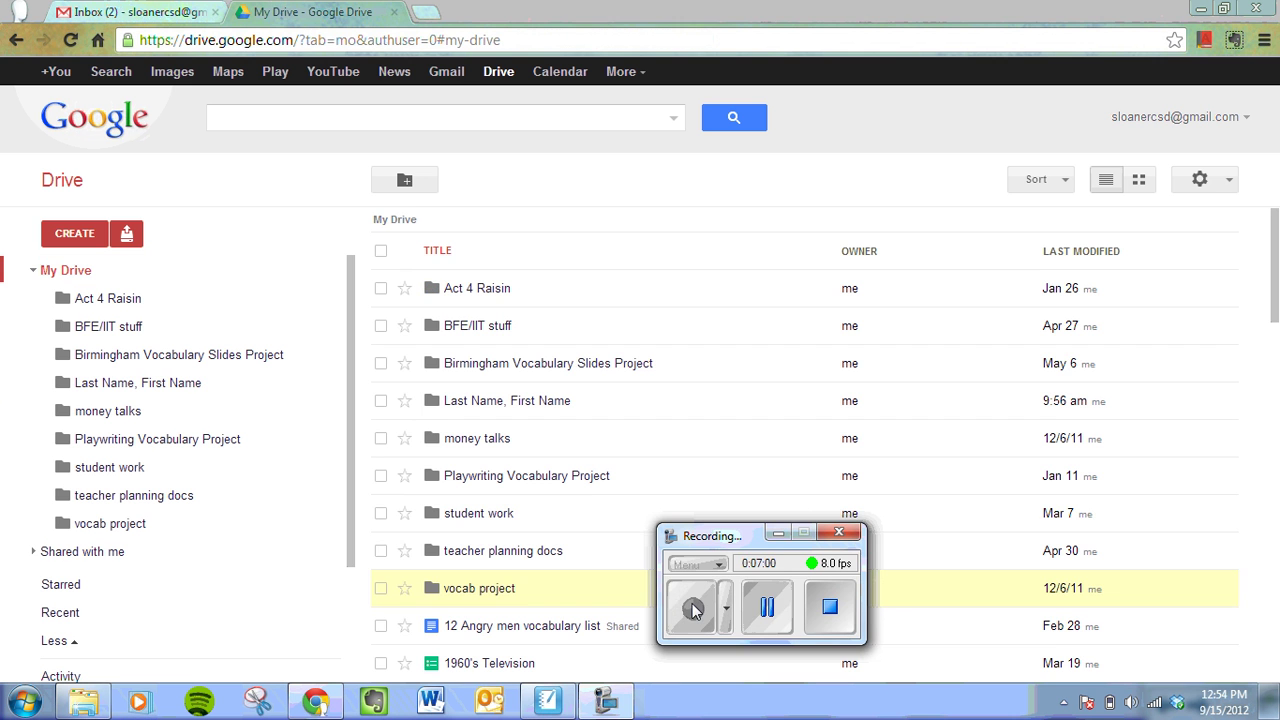
pyautogui.click(778, 533)
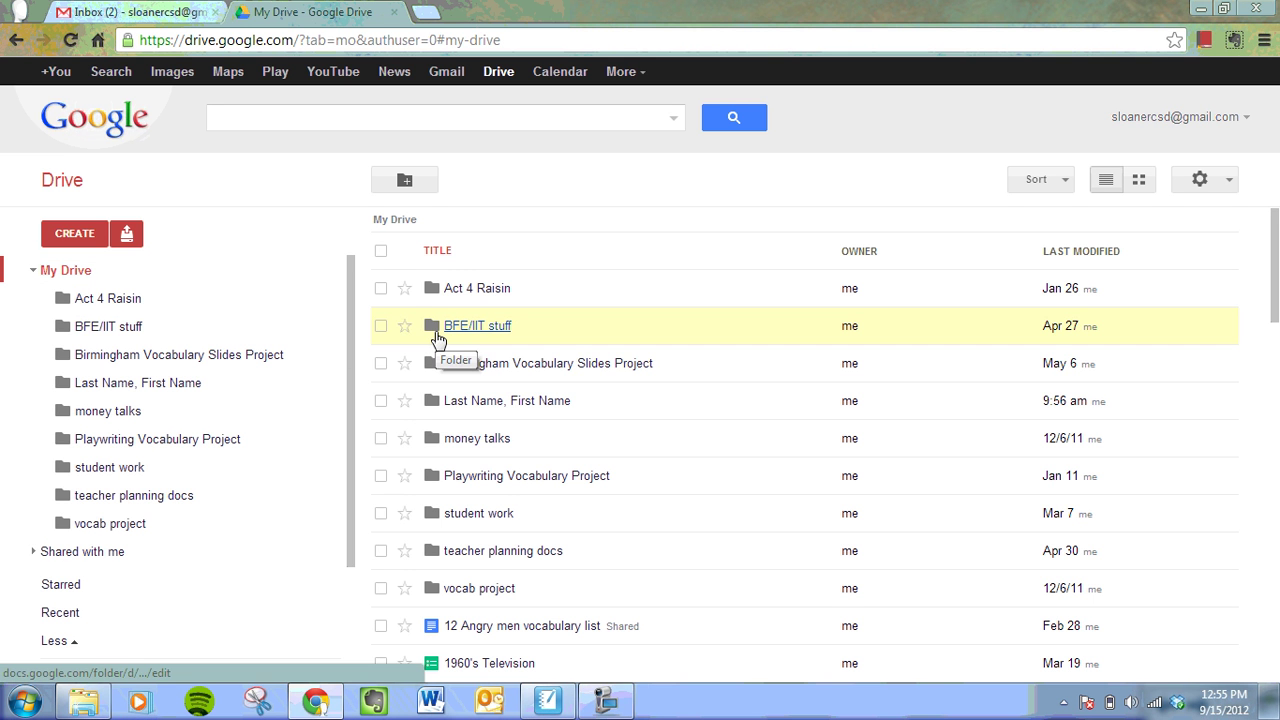
pyautogui.click(380, 402)
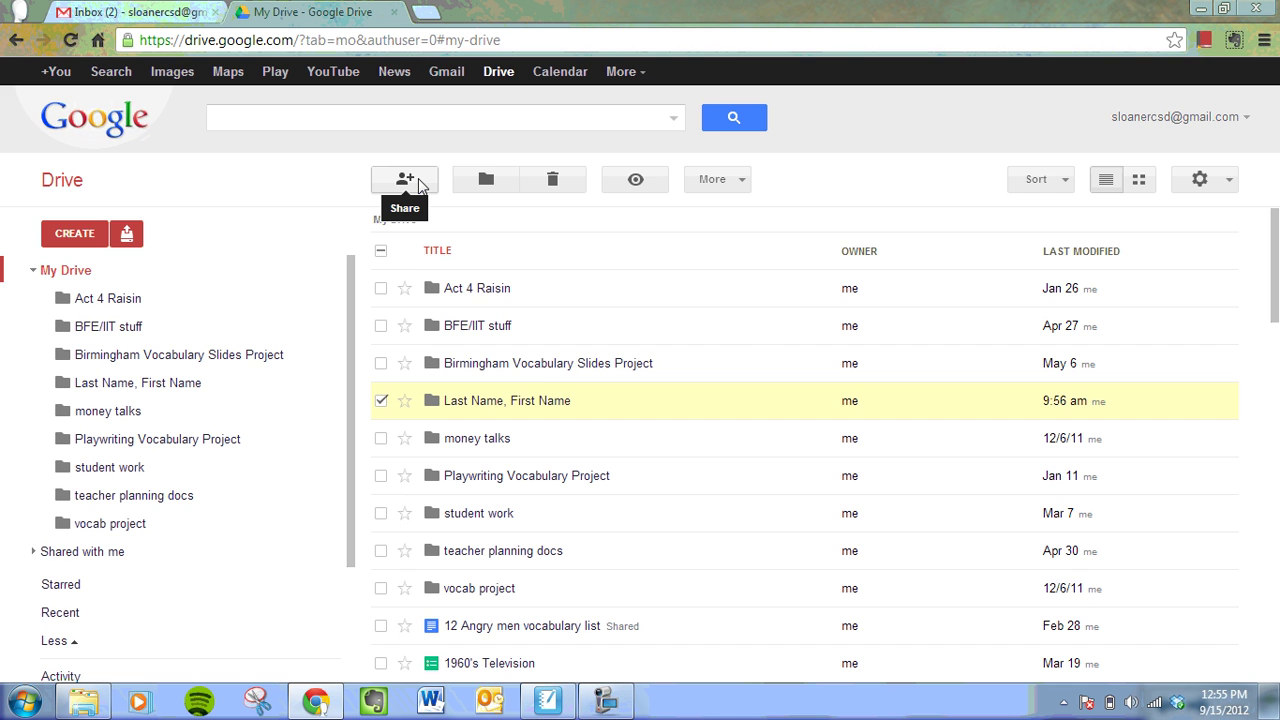
# - Share the 'Last Name, First Name' folder with the collaborator's e-mail without notification, then return to the slideshow
pyautogui.click(418, 181)
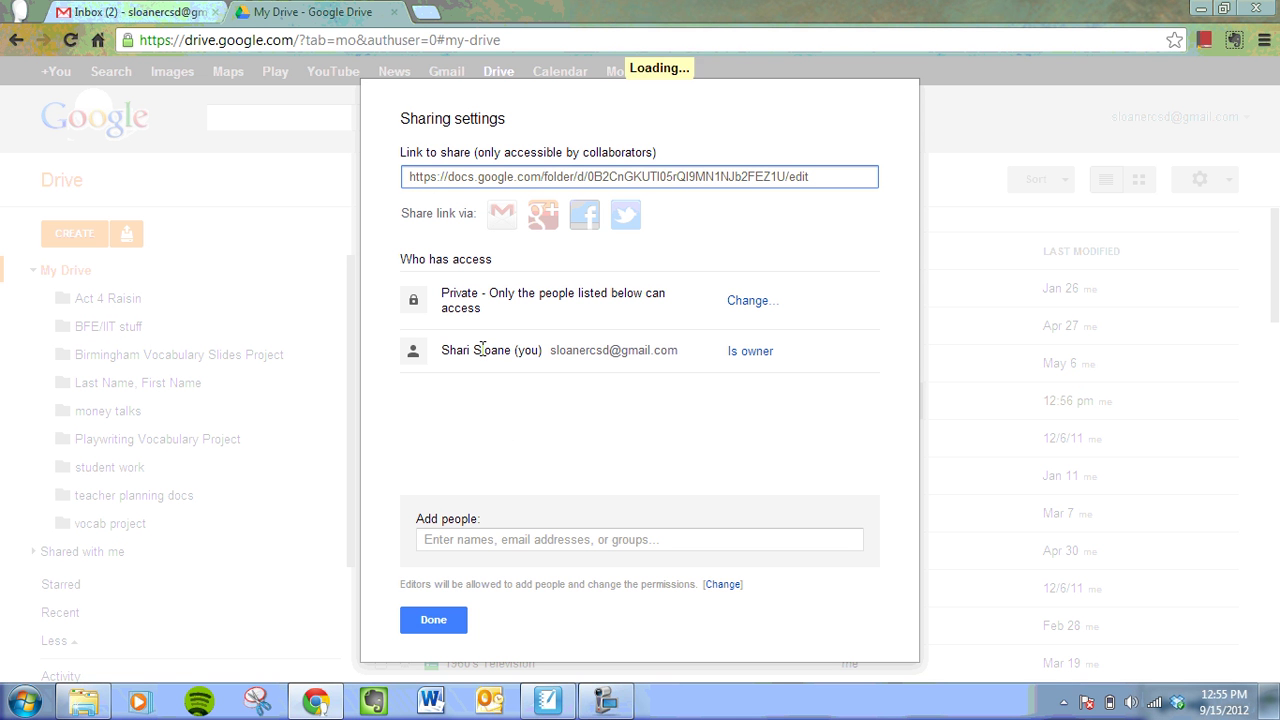
pyautogui.click(528, 539)
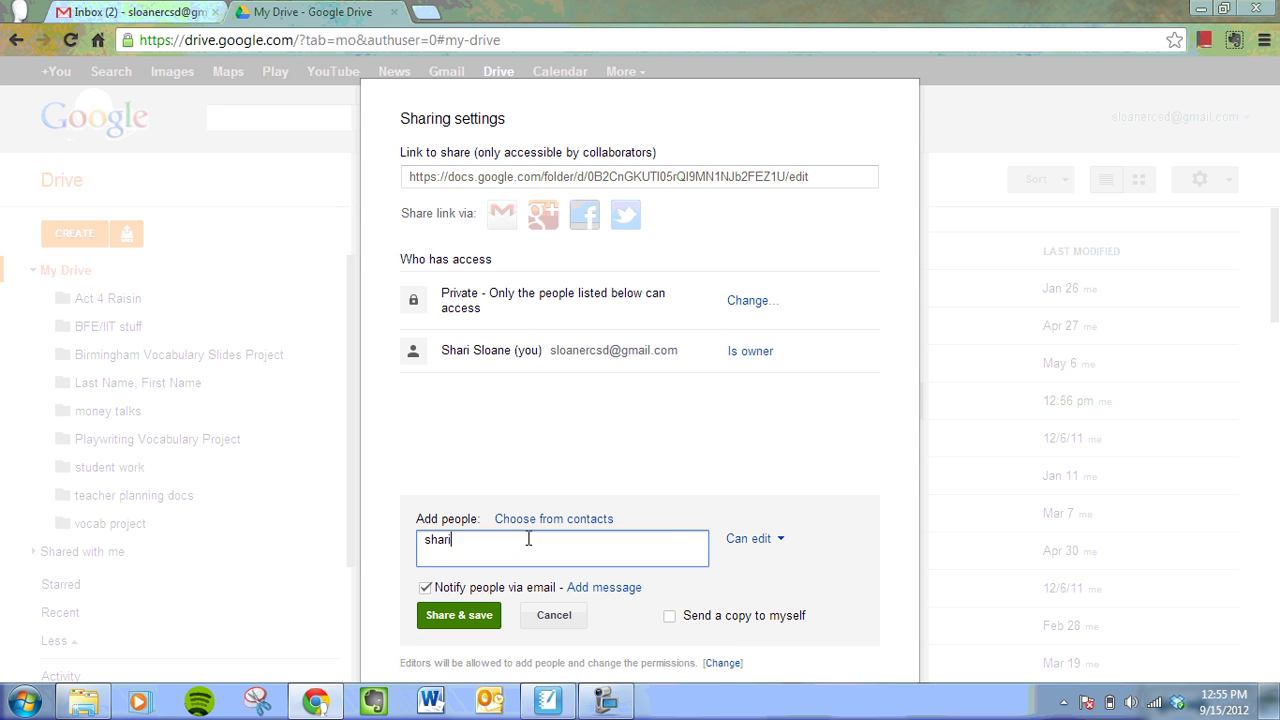
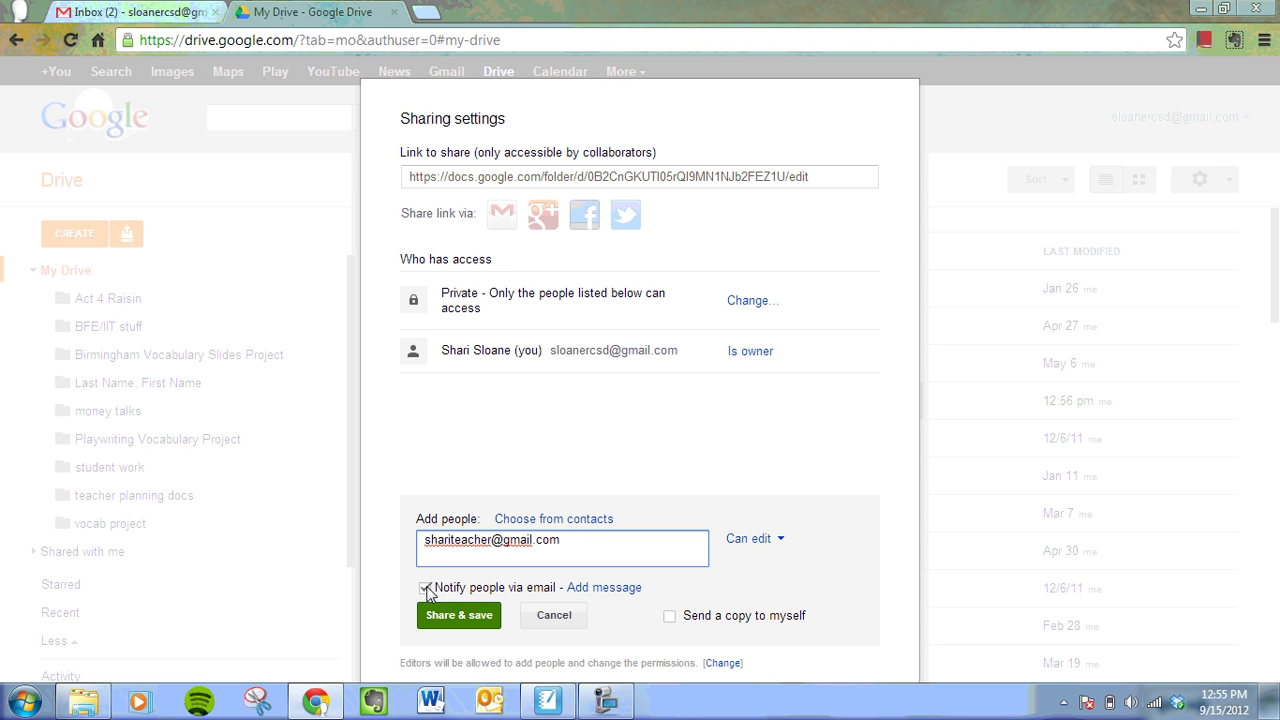
pyautogui.click(425, 588)
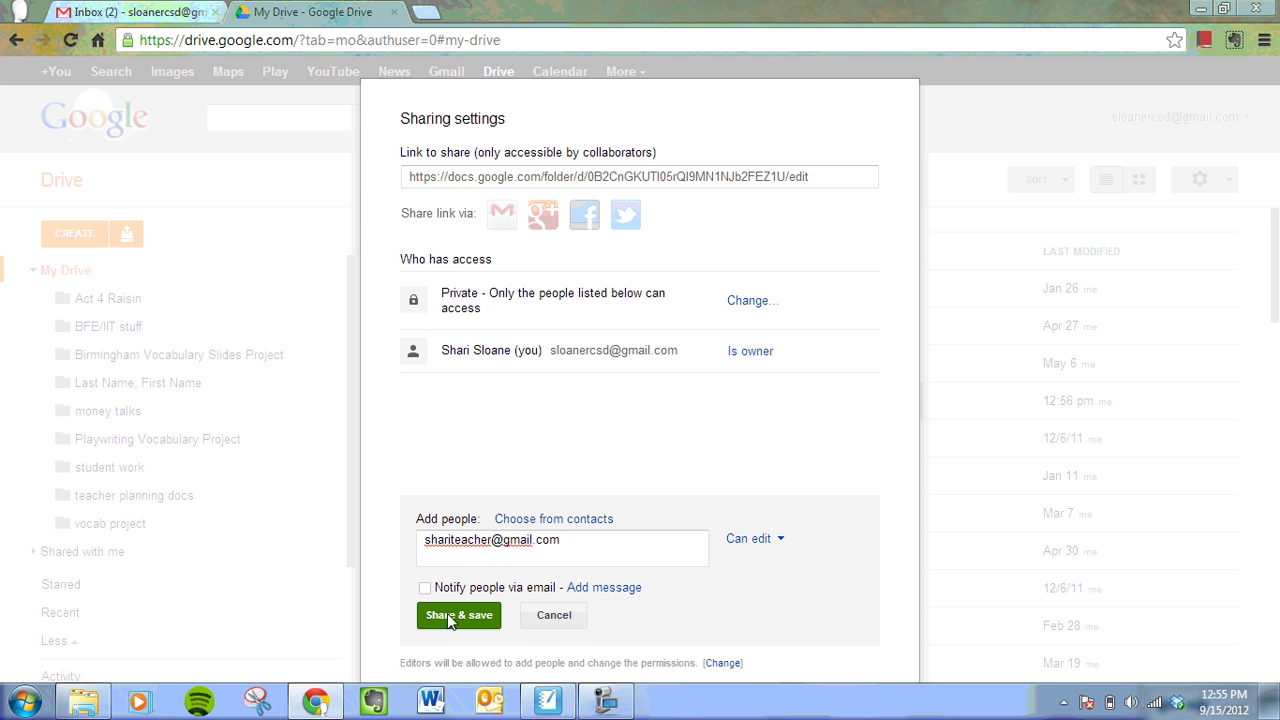
pyautogui.click(450, 622)
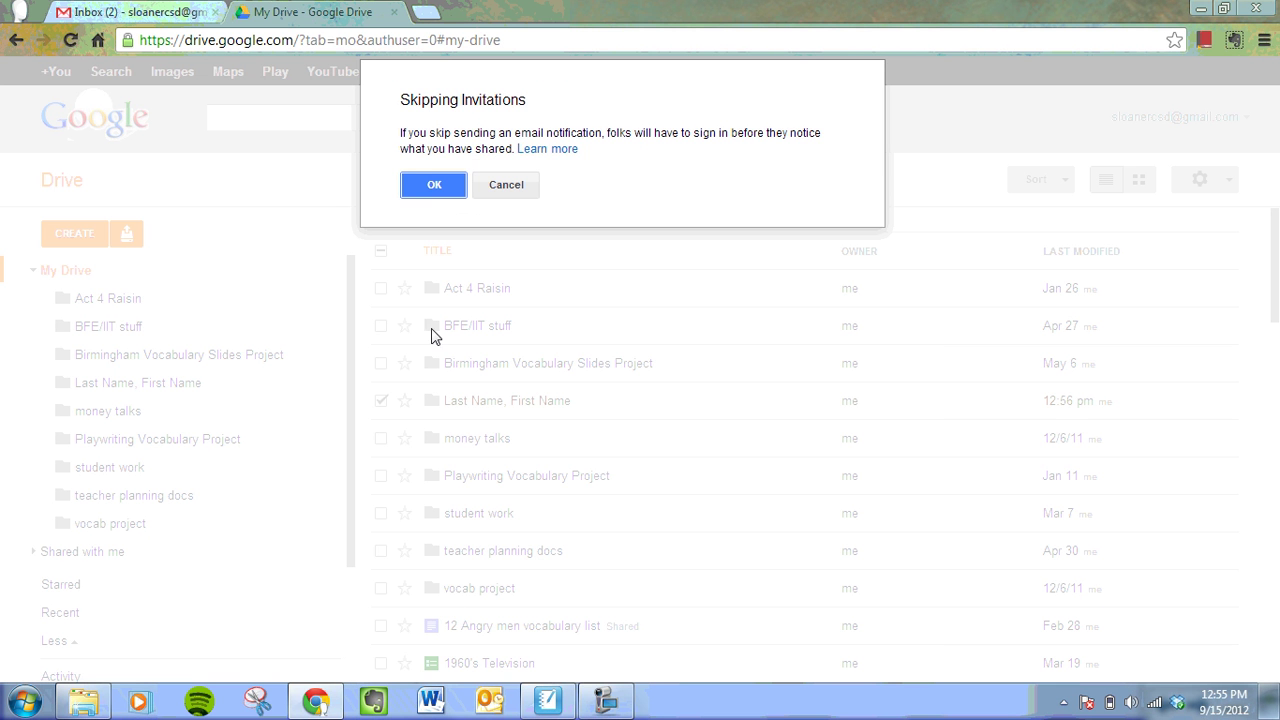
pyautogui.click(434, 184)
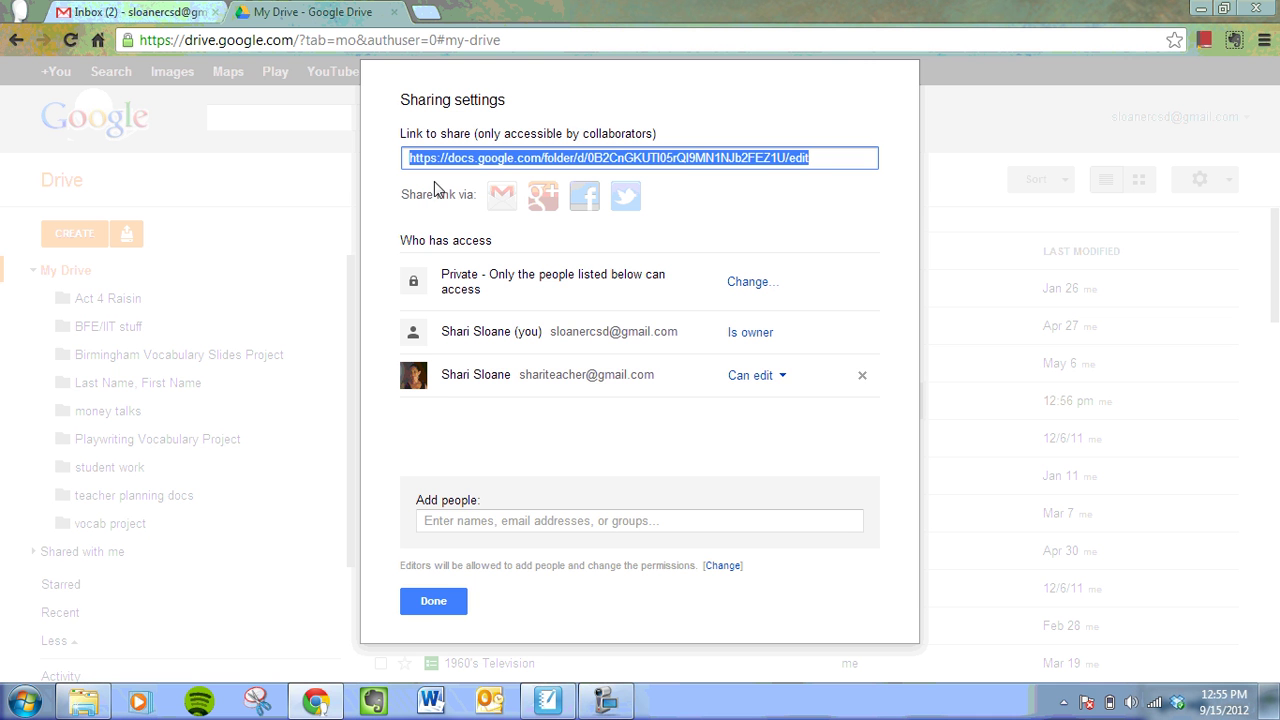
pyautogui.click(426, 606)
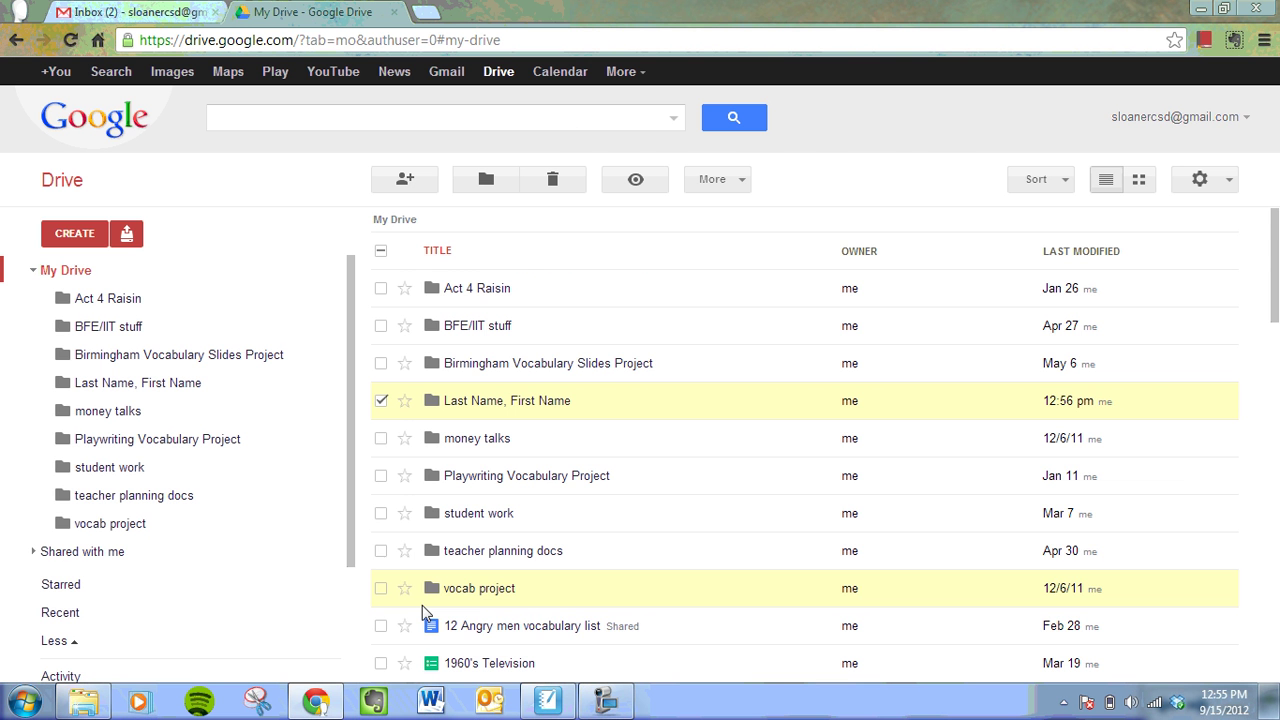
pyautogui.click(558, 708)
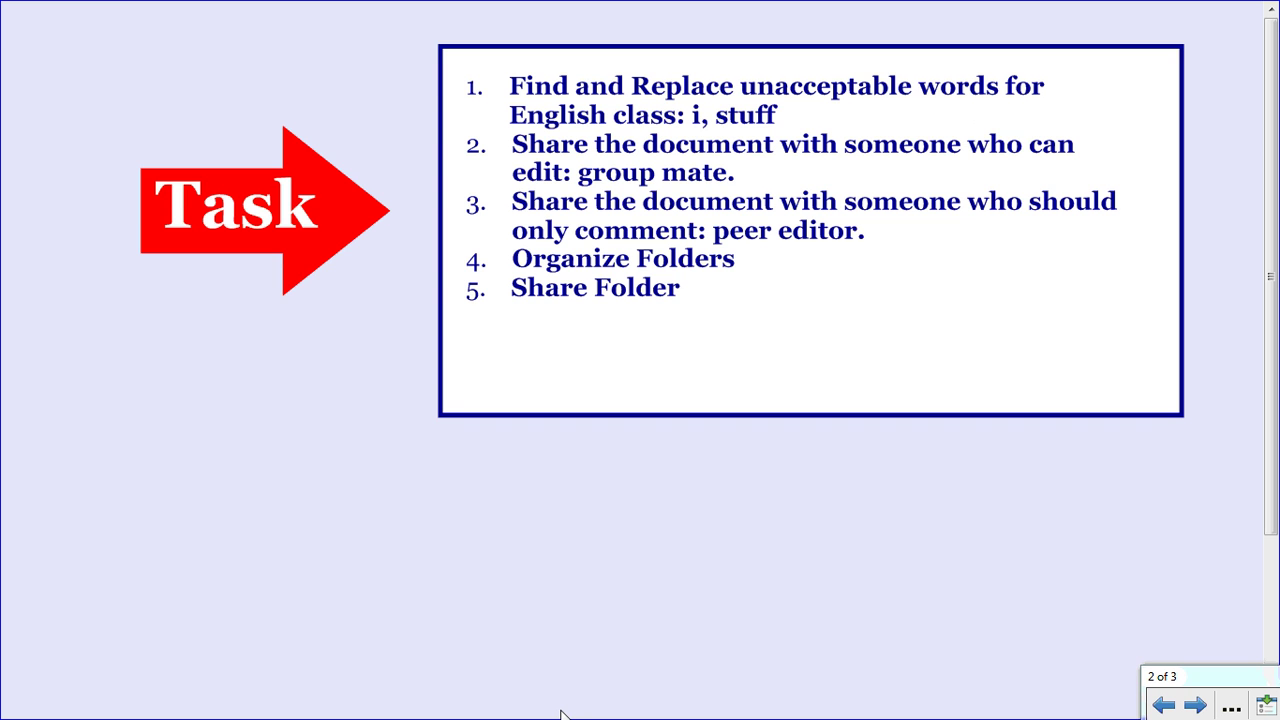
# - Advance the slideshow to slide 3, 'Thanks for watching!'
pyautogui.click(1196, 706)
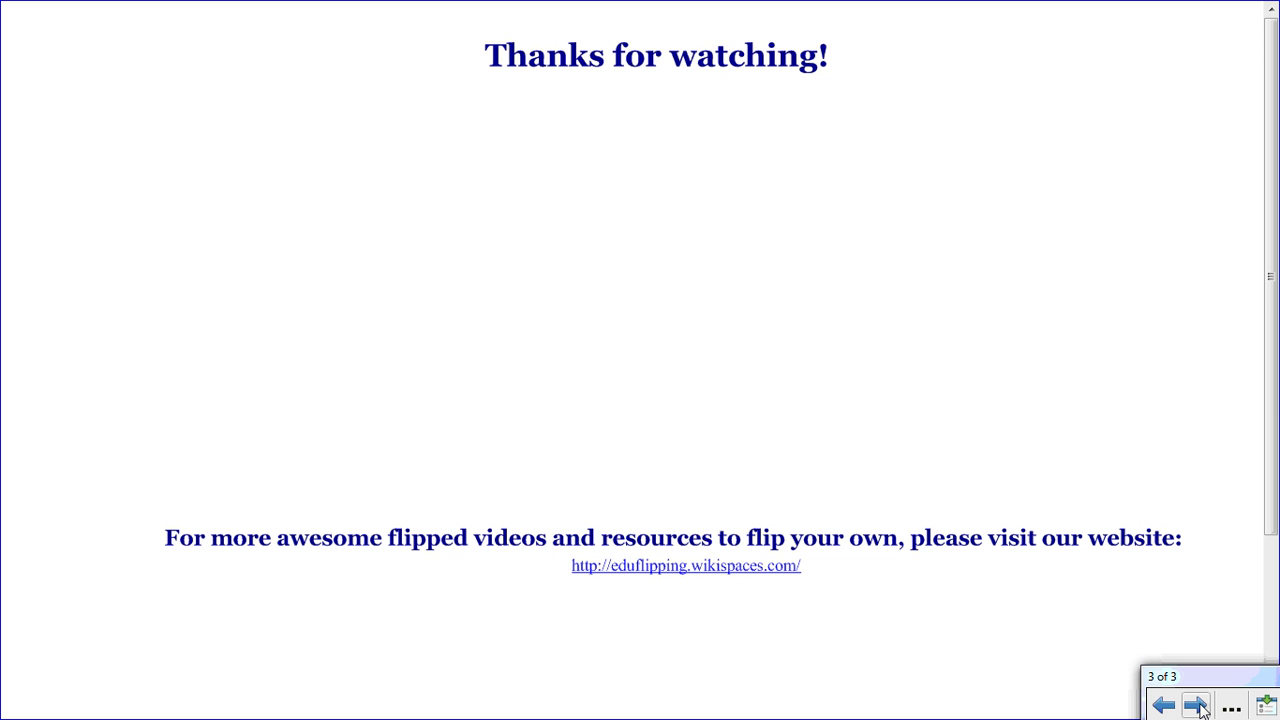